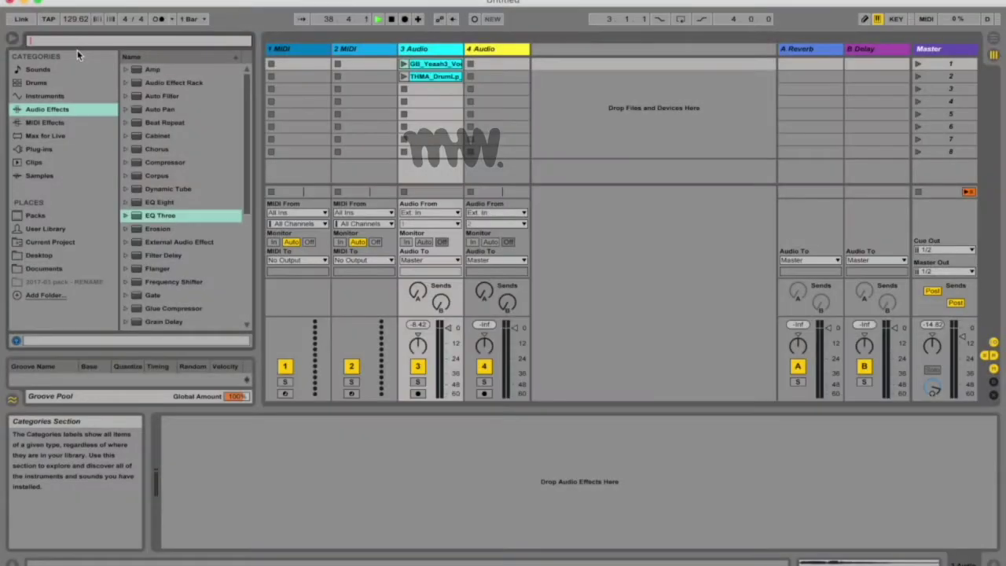
Step: Drag EQ Eight from Audio Effects onto the 3 Audio track's device chain
left_click(158, 203)
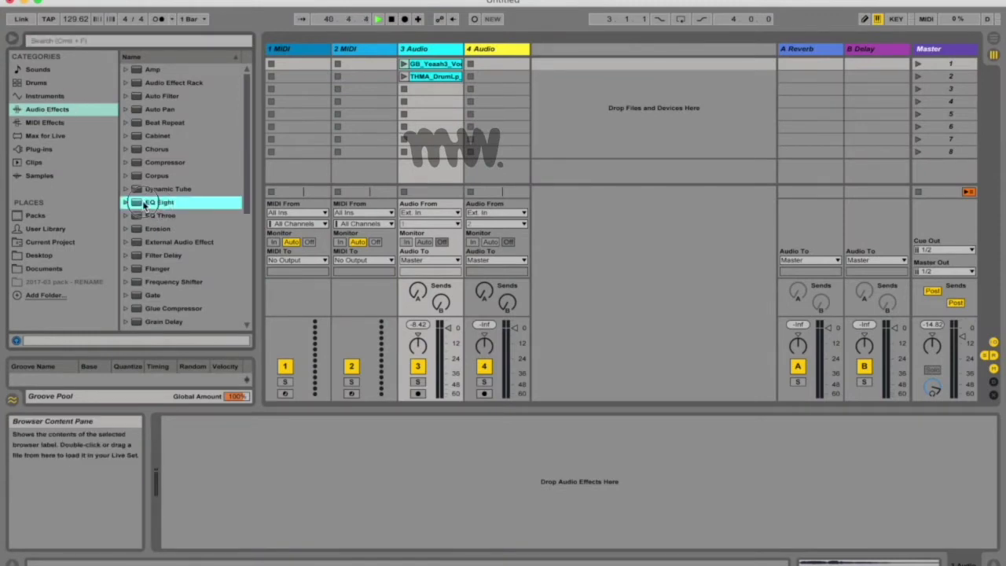
left_click(478, 470)
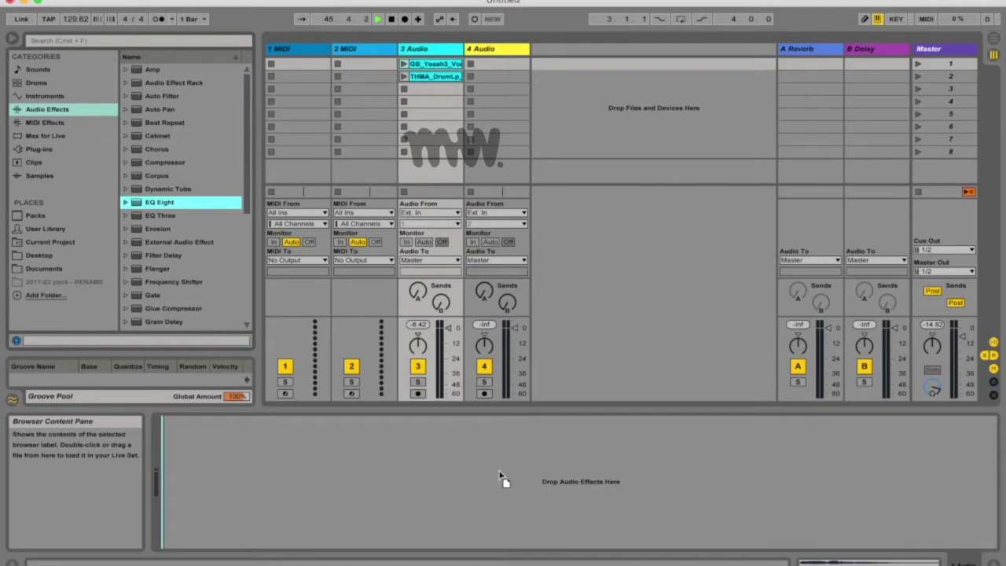
left_click_drag(501, 478, 499, 471)
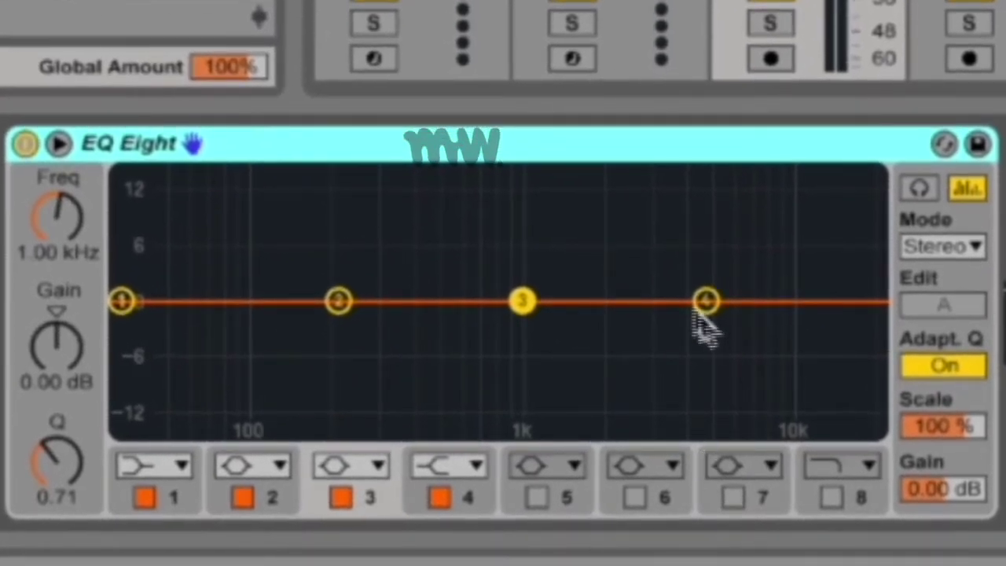
left_click(691, 236)
left_click_drag(706, 301, 713, 404)
left_click_drag(522, 301, 539, 319)
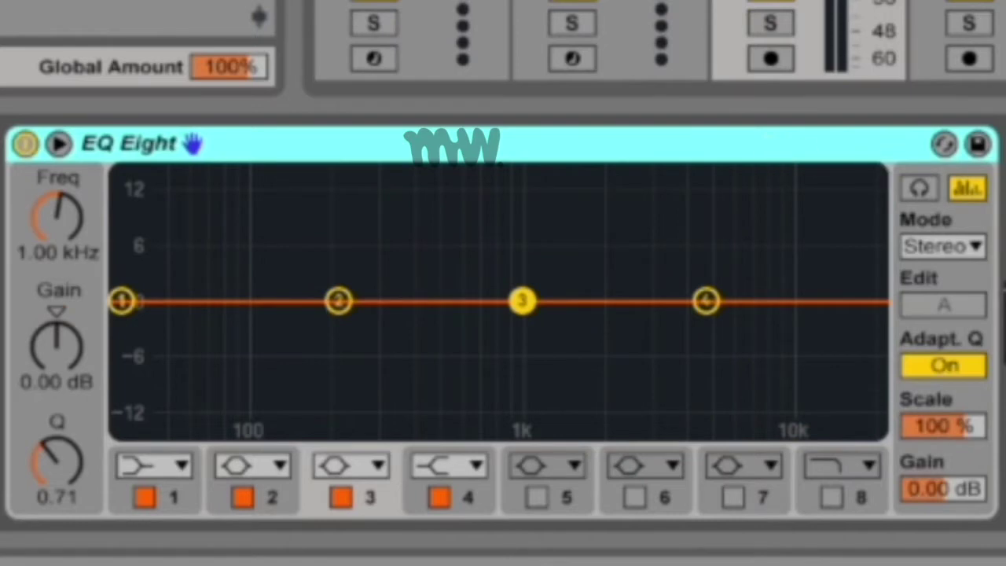
Step: Switch EQ Eight to L/R mode and cut band 4 to -15 dB near 2.55 kHz
left_click(967, 250)
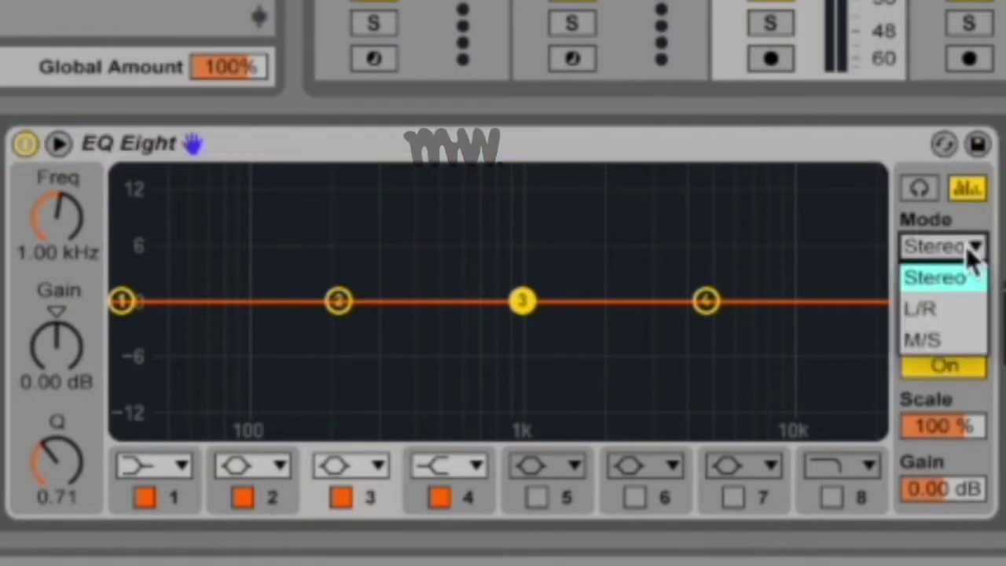
left_click(947, 307)
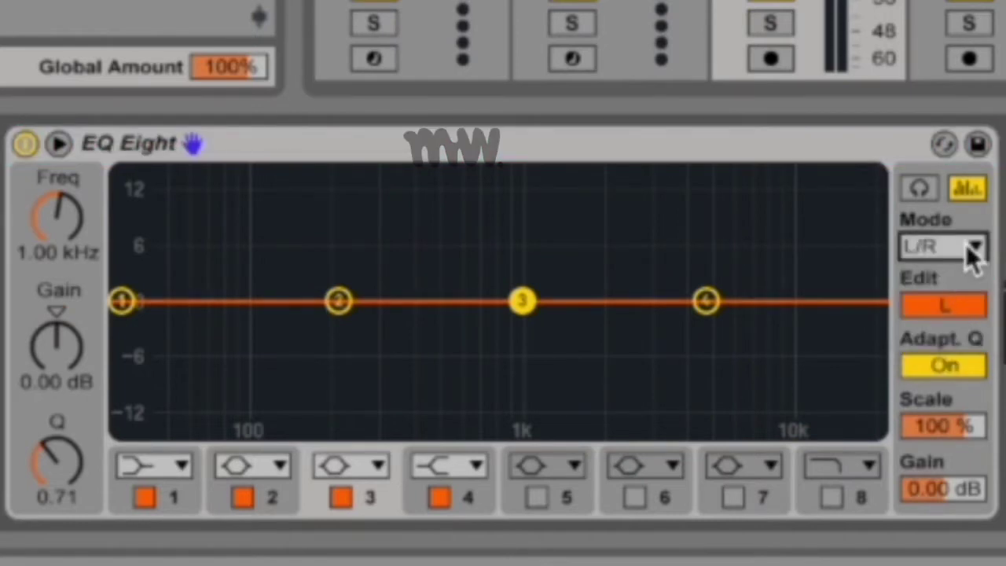
left_click_drag(706, 303, 628, 426)
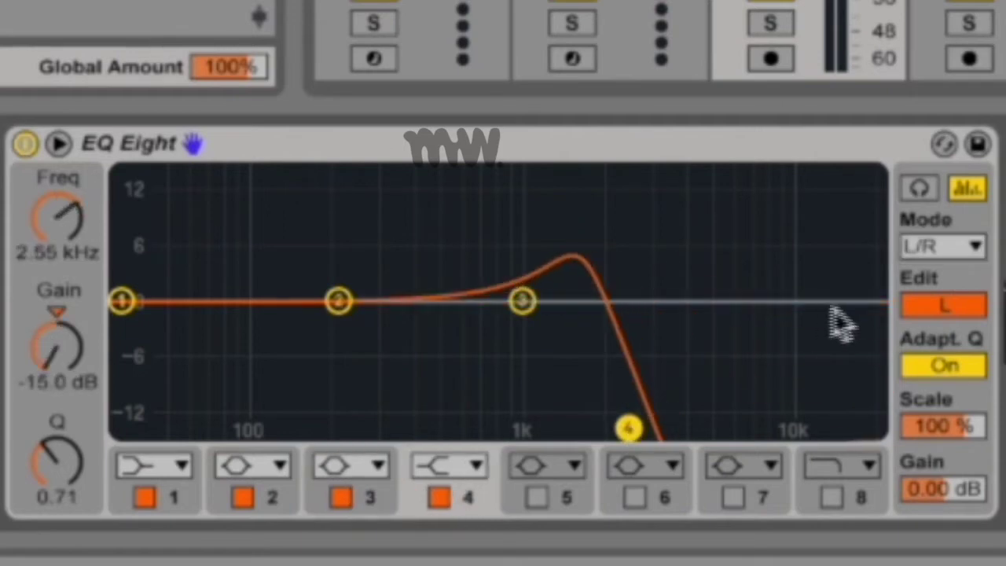
Step: On the right channel, drop band 3 to -13.8 dB at 449 Hz, try M/S, and move band 1 to 2.59 kHz
left_click(935, 308)
left_click_drag(266, 300, 430, 422)
left_click_drag(944, 246, 955, 340)
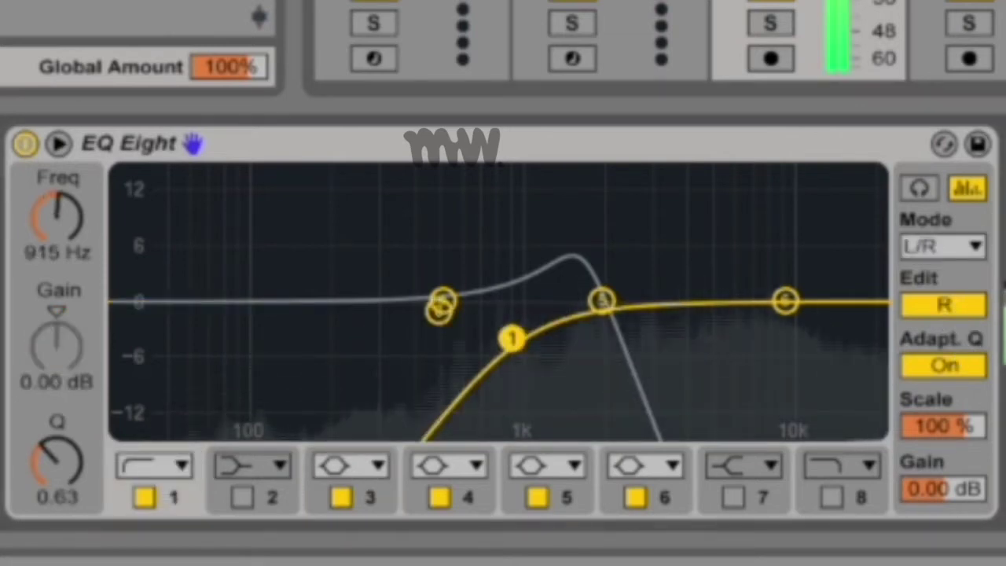
left_click_drag(512, 337, 773, 340)
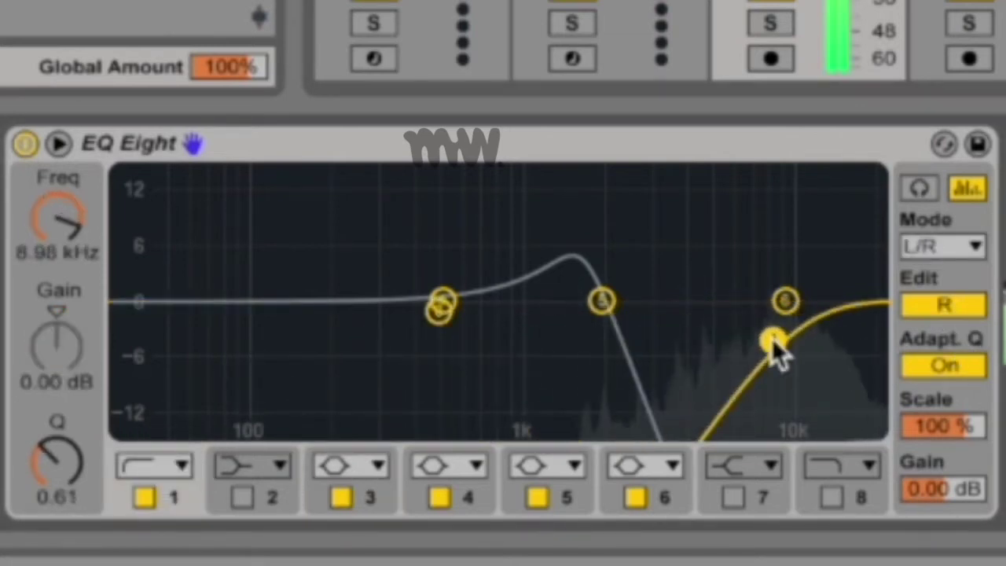
Step: On the left channel, set band 3 to -1.86 dB at 108 Hz and slide band 4 lower
left_click(929, 305)
left_click_drag(523, 301, 265, 317)
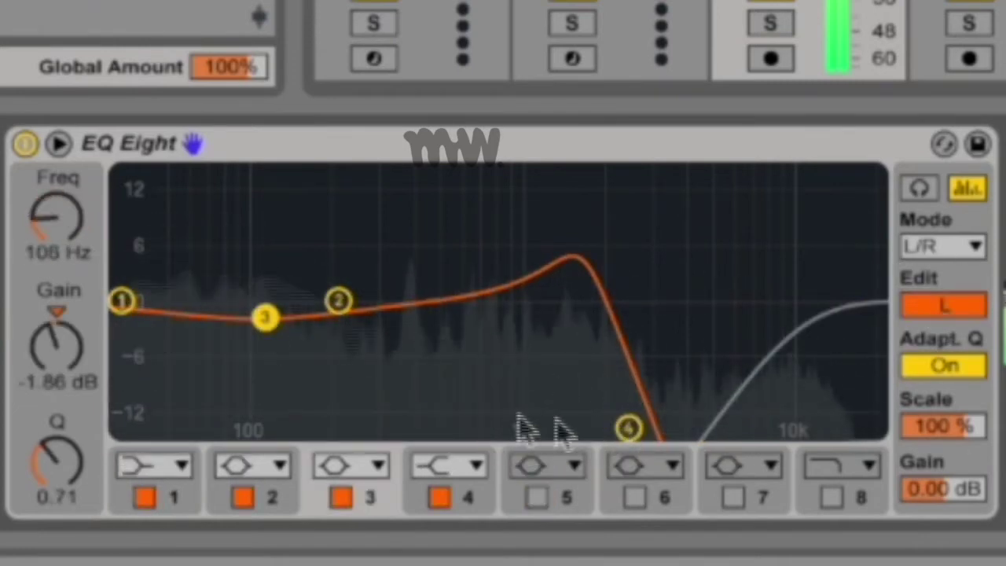
left_click_drag(629, 427, 547, 417)
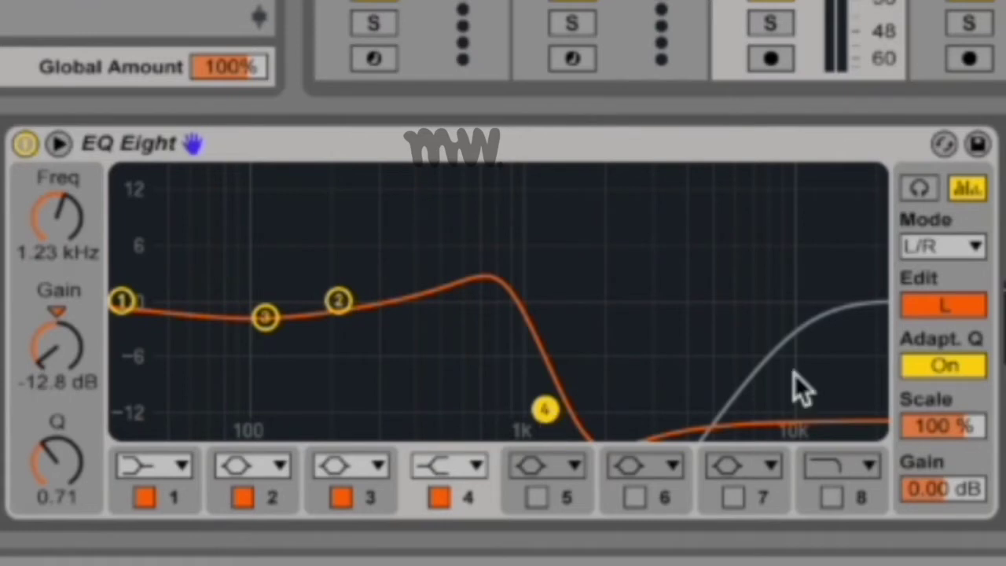
Step: Switch bands 4, 3, 2 and 1 off
left_click(436, 497)
left_click(346, 497)
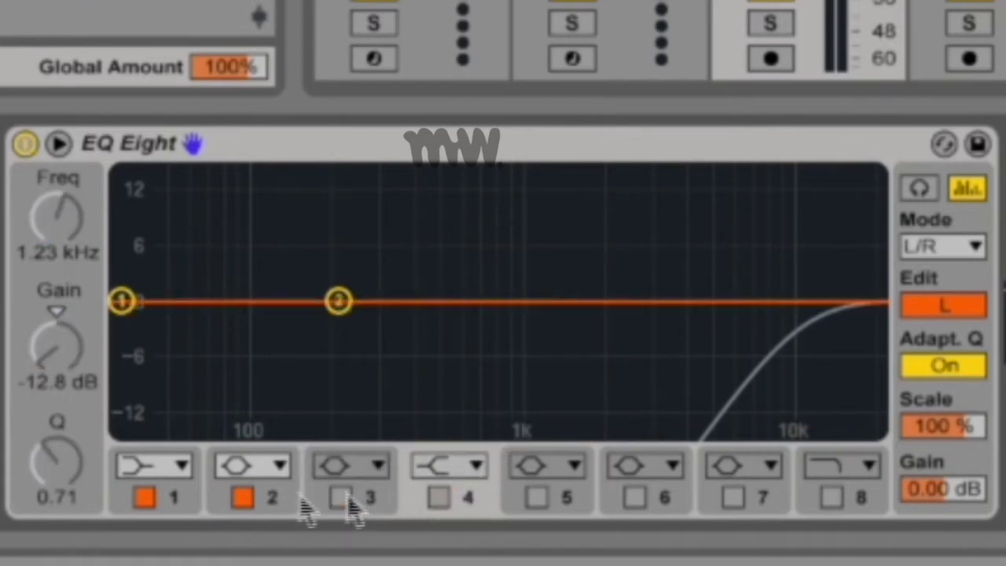
left_click(243, 497)
left_click(145, 497)
Step: Re-enable bands 1–4, switch band 6 on, and select the EQ Eight device
left_click(144, 497)
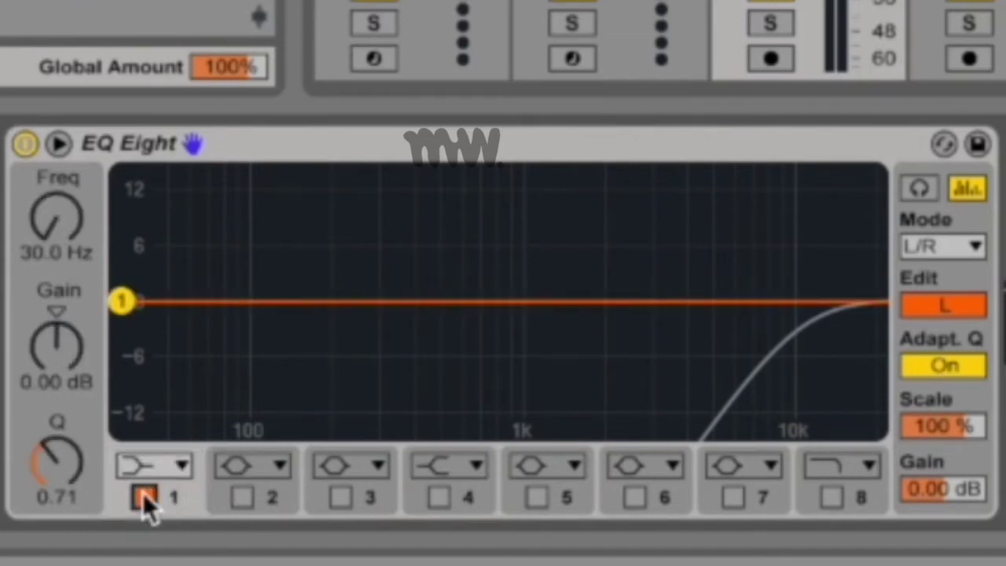
left_click(243, 498)
left_click(336, 498)
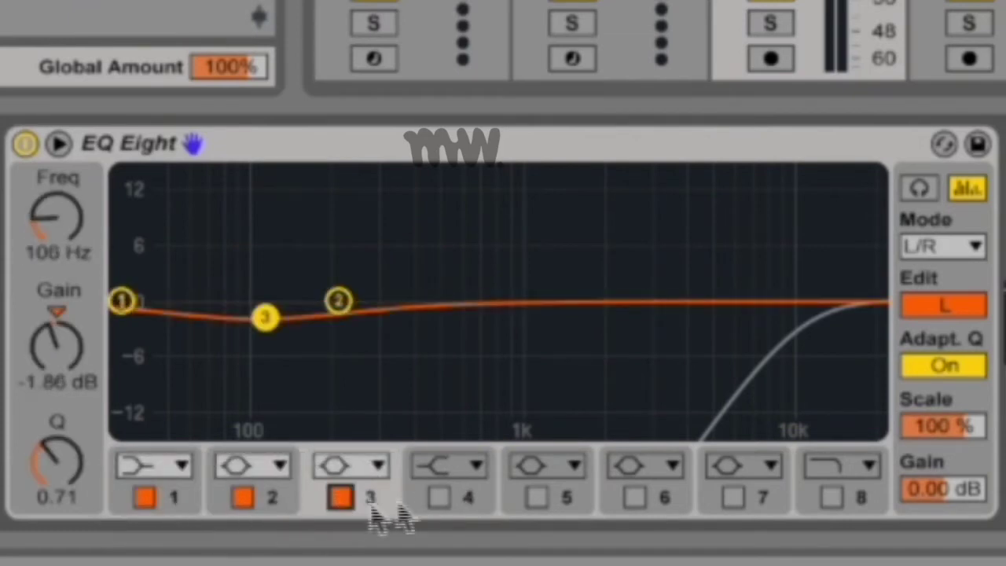
left_click(442, 496)
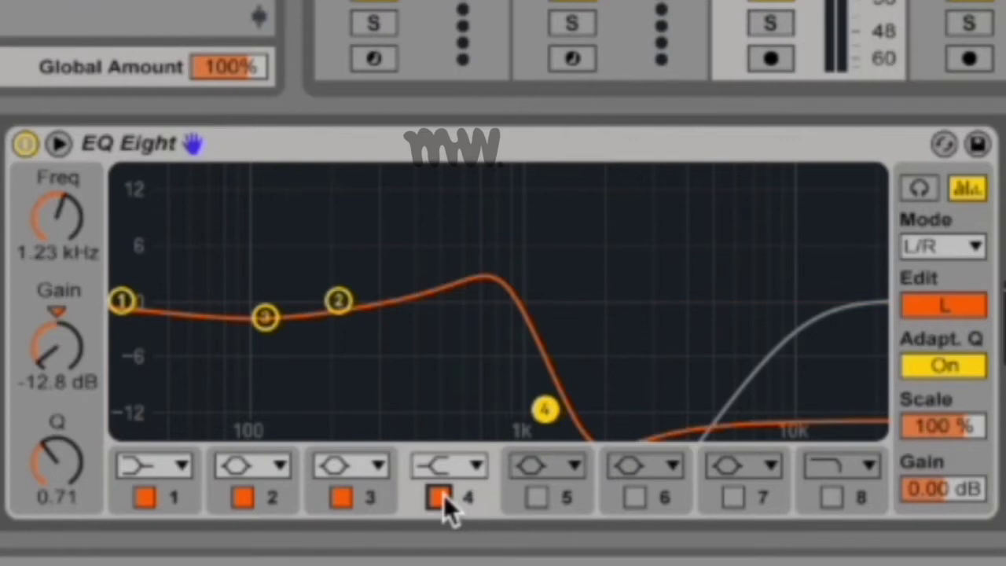
left_click(634, 497)
left_click(239, 144)
Step: Delete the EQ Eight, undo with Ctrl+Z to restore it, and switch bands 5–8 on
key("Delete")
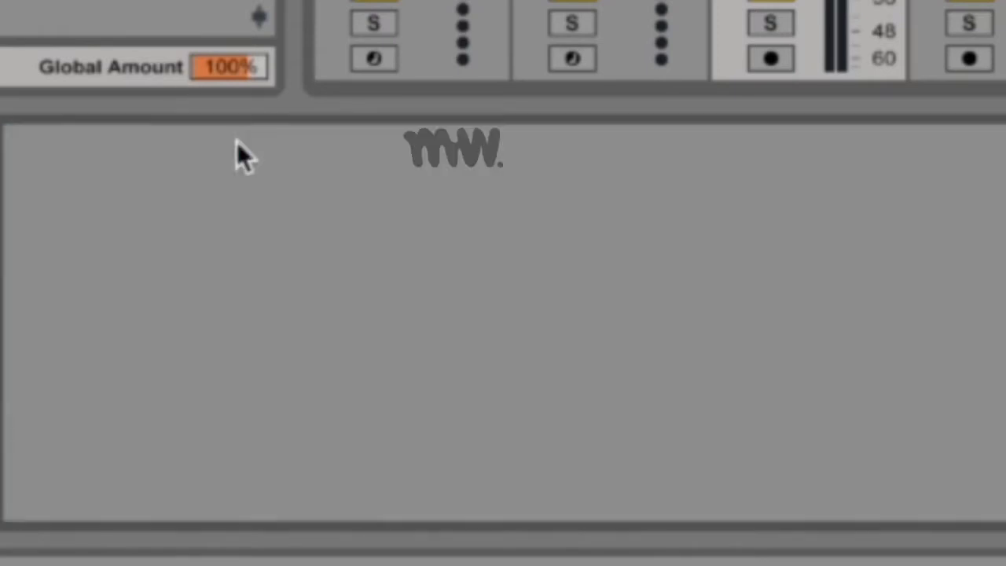
key("ctrl+z")
left_click(538, 497)
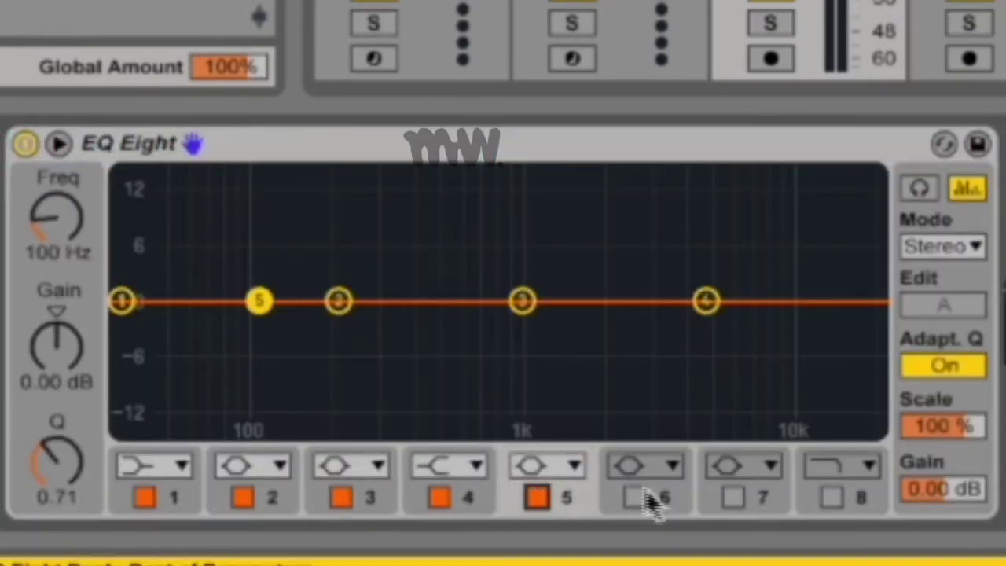
left_click(735, 497)
left_click(834, 497)
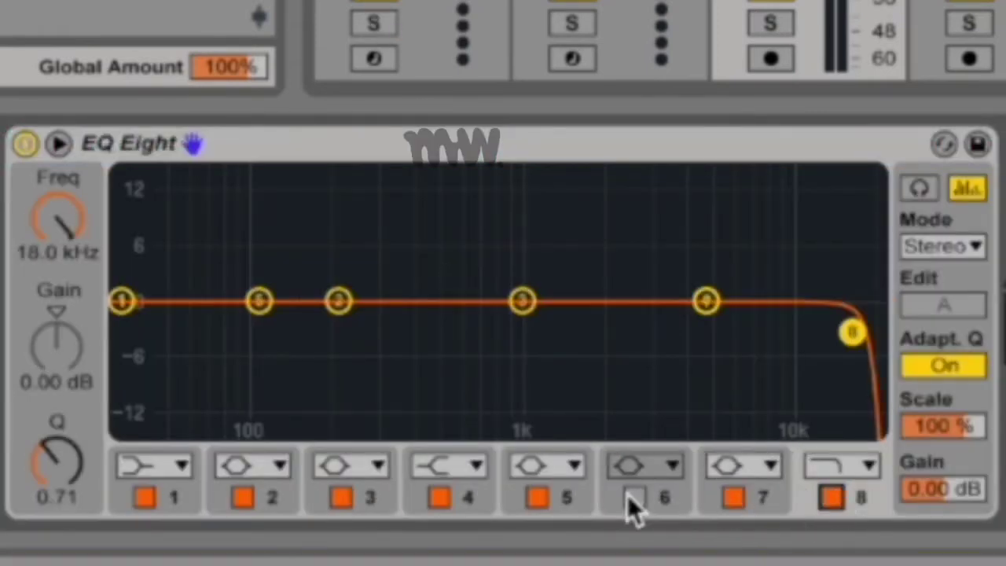
left_click(635, 497)
Step: Toggle band 8 off and on several times, leaving its high cut active
left_click(833, 498)
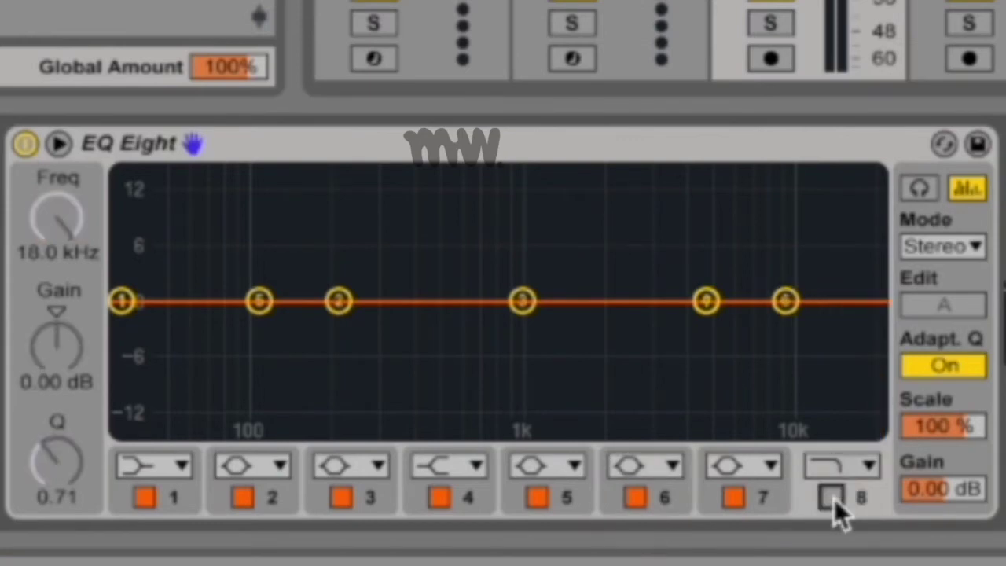
left_click(834, 498)
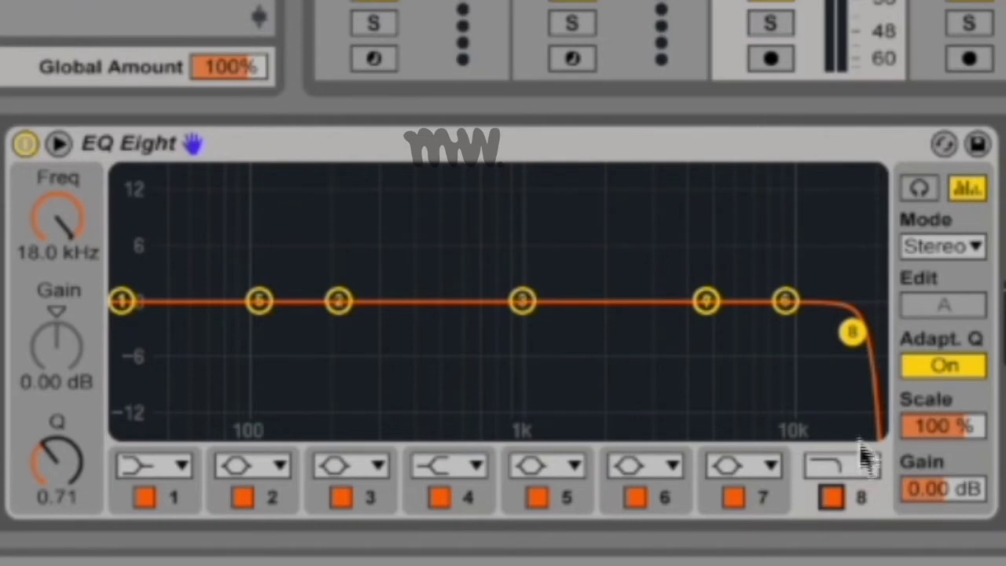
left_click(837, 497)
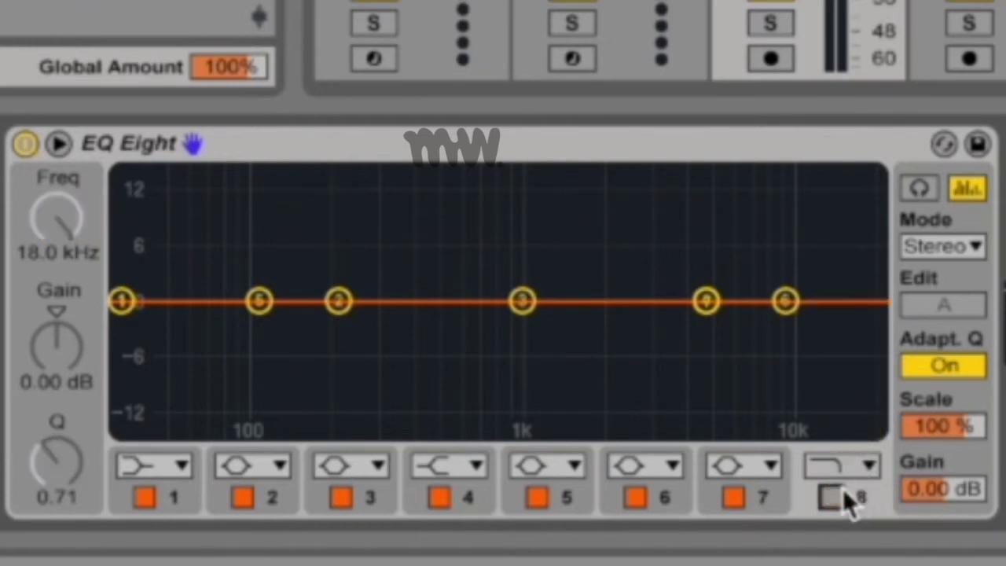
left_click(840, 496)
left_click(841, 495)
left_click(840, 497)
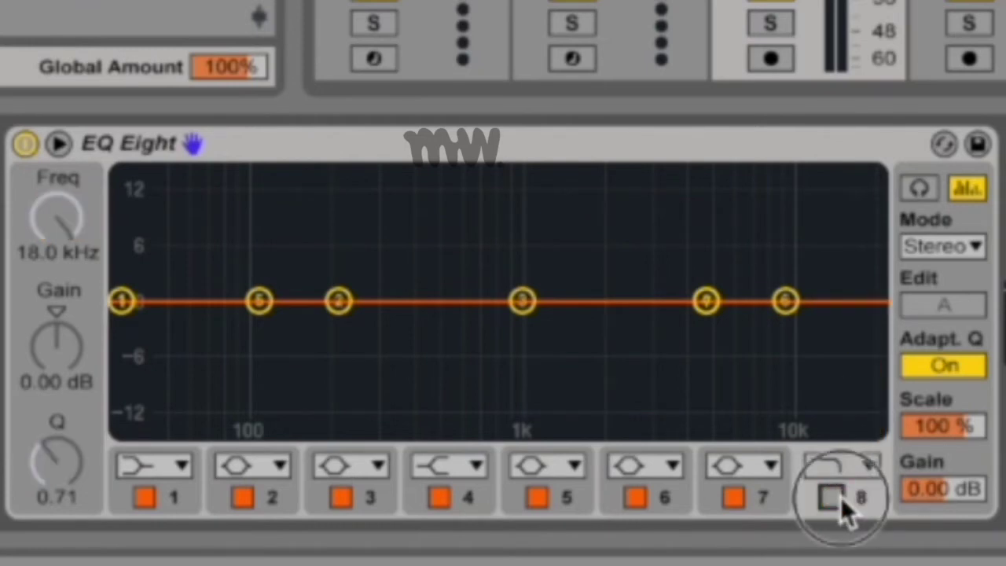
left_click(874, 471)
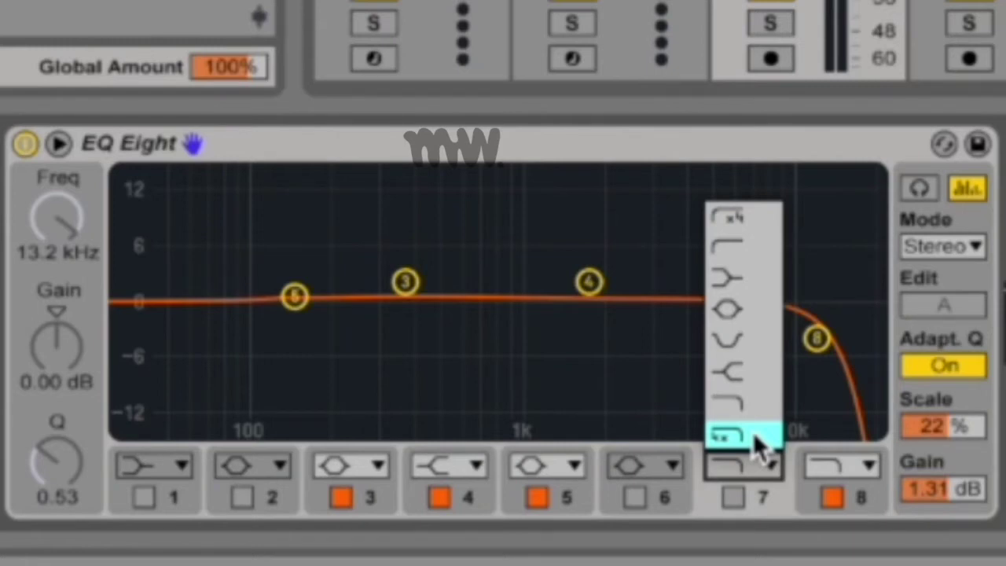
Step: Enable band 7 and try a different shape from its filter-type list
left_click(734, 497)
left_click(760, 468)
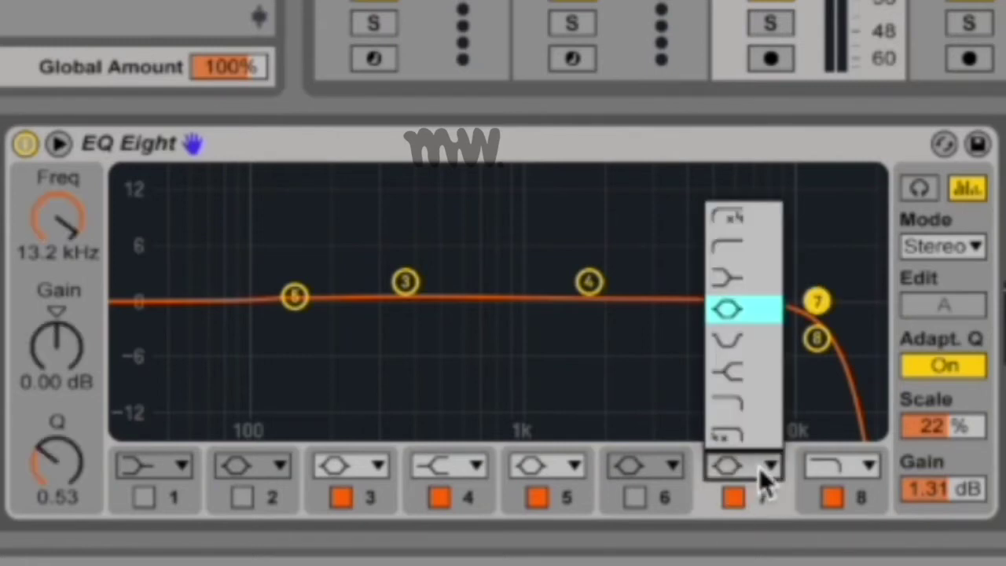
left_click(754, 238)
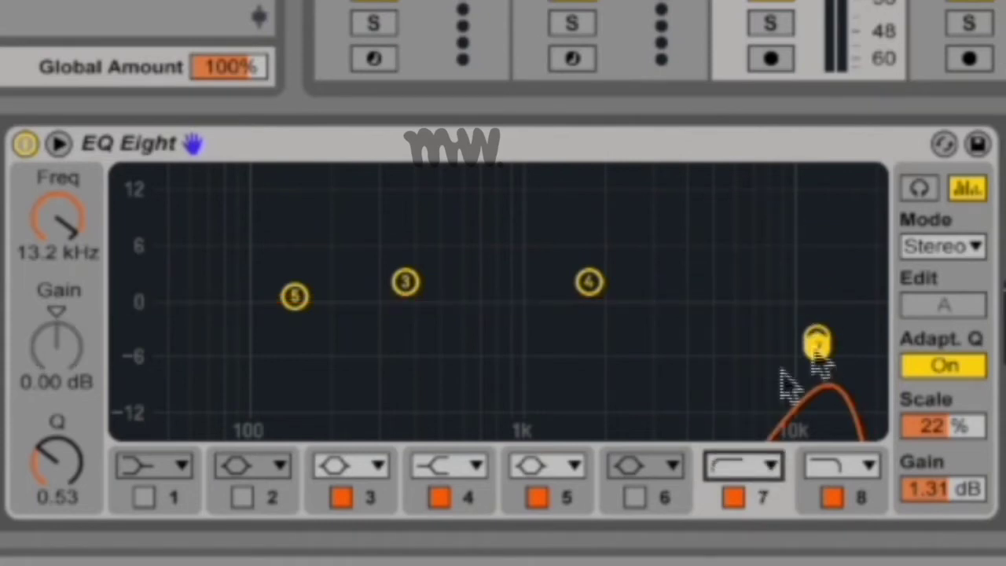
left_click(755, 467)
left_click(755, 467)
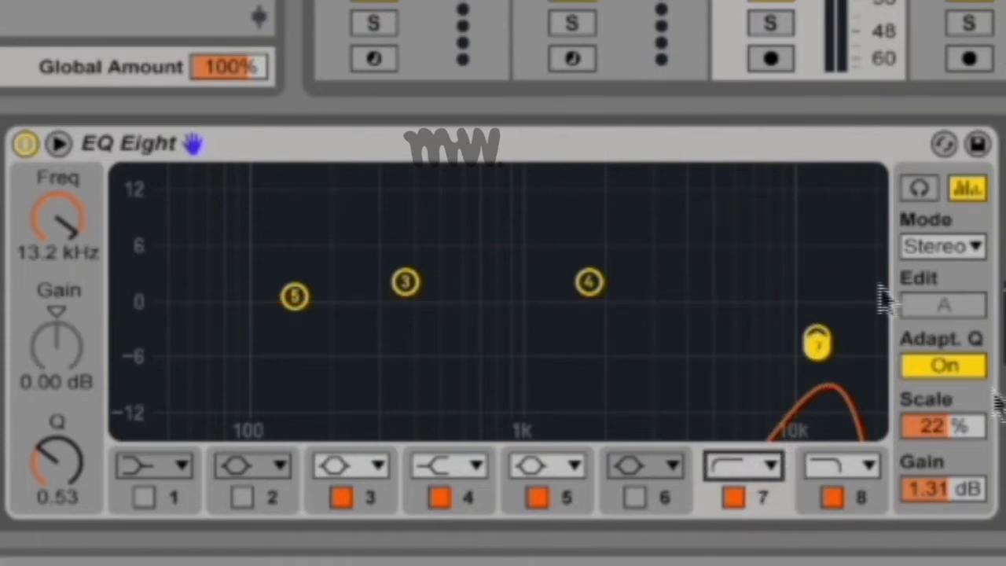
left_click(757, 466)
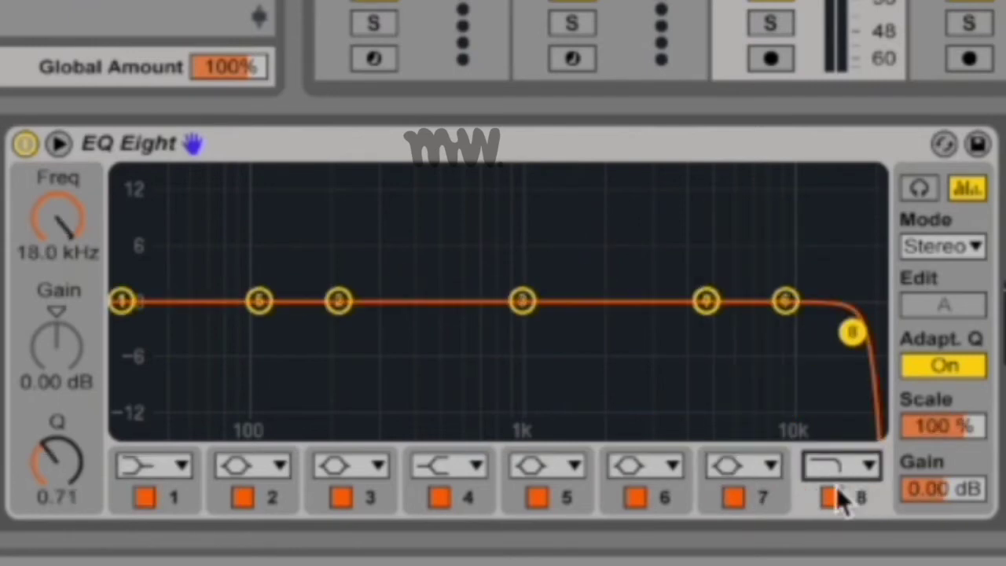
Step: Turn off bands 1–4 and 6–8, and raise band 5 to a 3.6 dB boost near 127 Hz
left_click(834, 496)
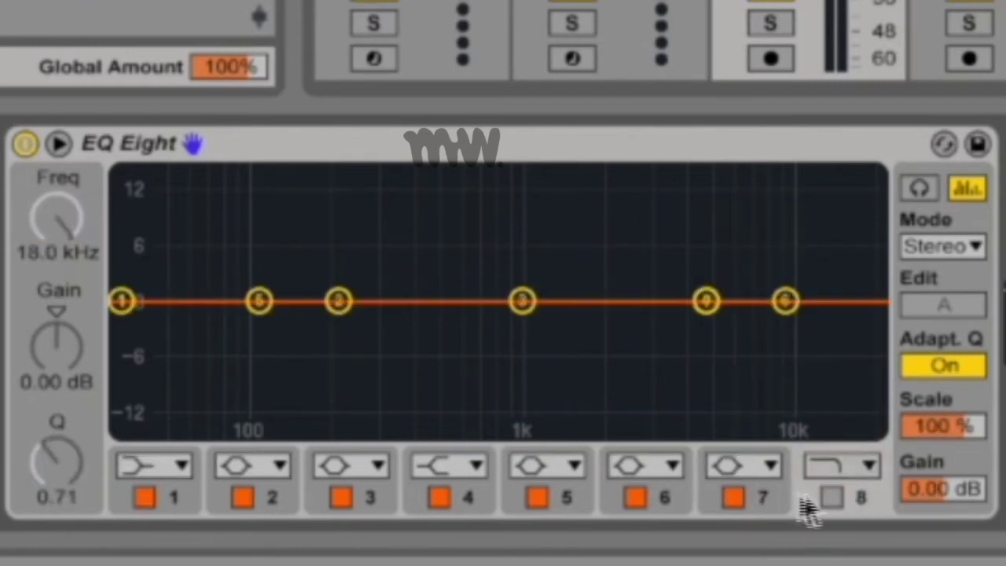
left_click(735, 497)
left_click(635, 497)
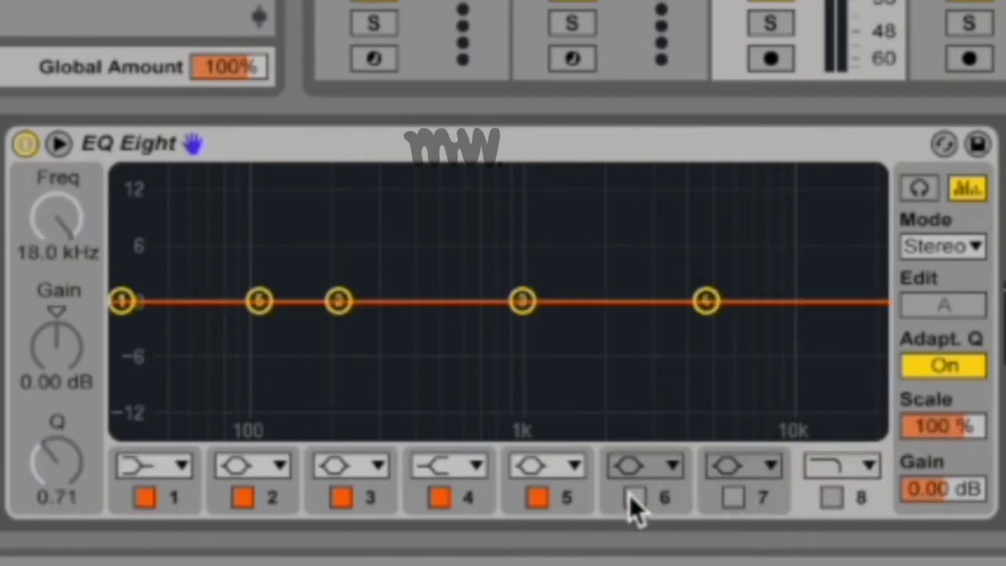
left_click(341, 497)
left_click(243, 497)
left_click(144, 497)
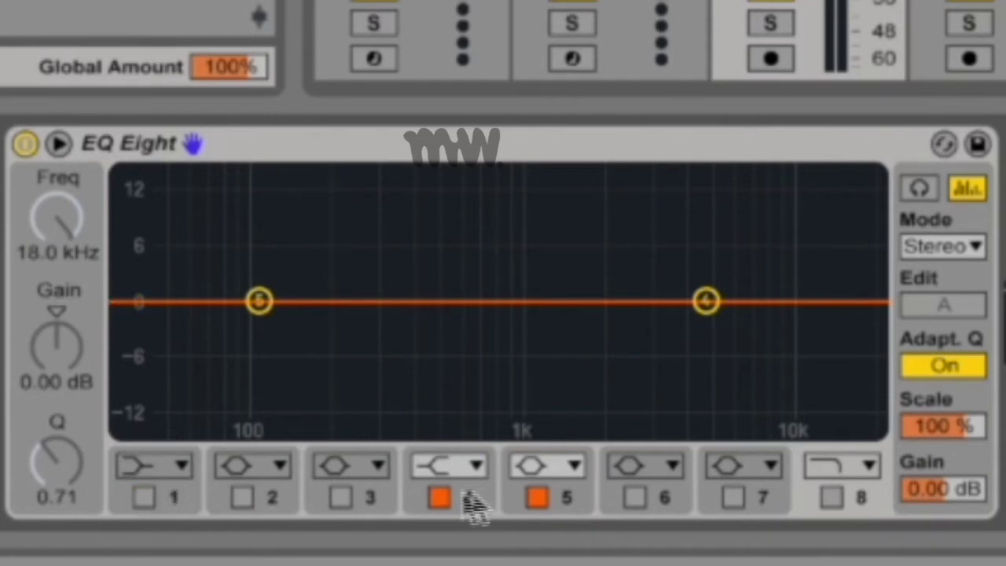
left_click(441, 497)
left_click_drag(259, 300, 269, 277)
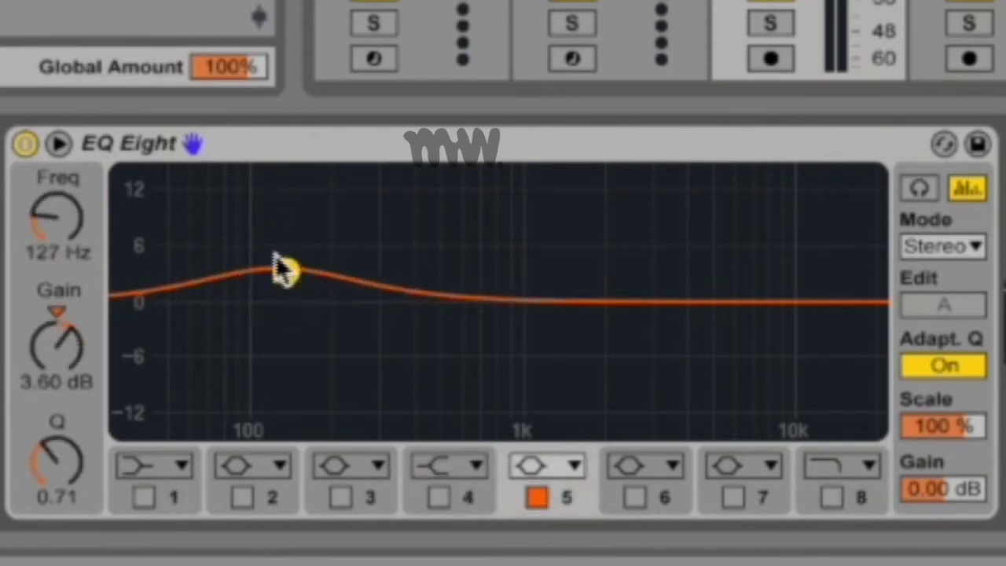
Step: Turn band 5 into a narrow cut of about -6.8 dB, near 507 Hz
left_click(438, 499)
left_click(437, 498)
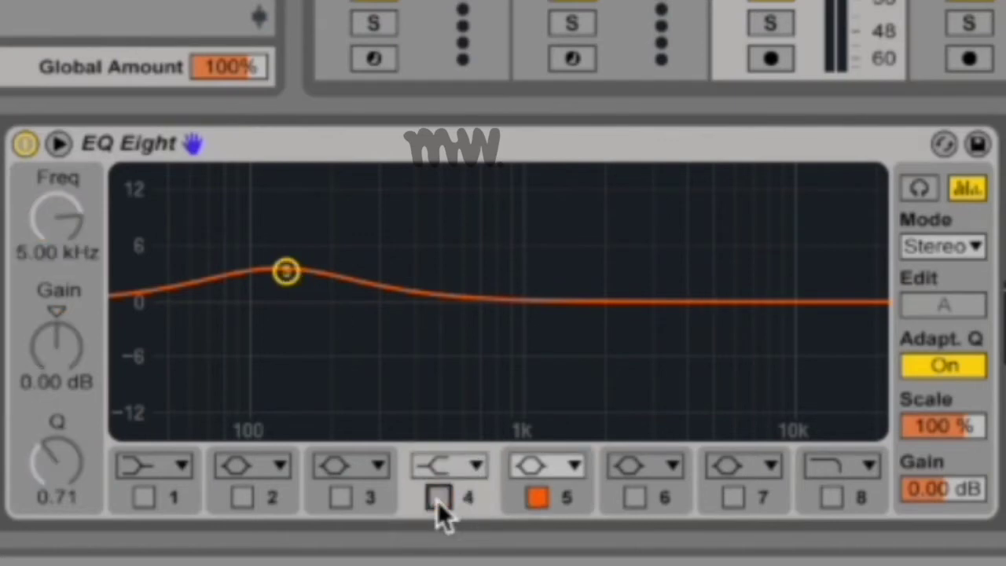
left_click_drag(287, 272, 455, 364)
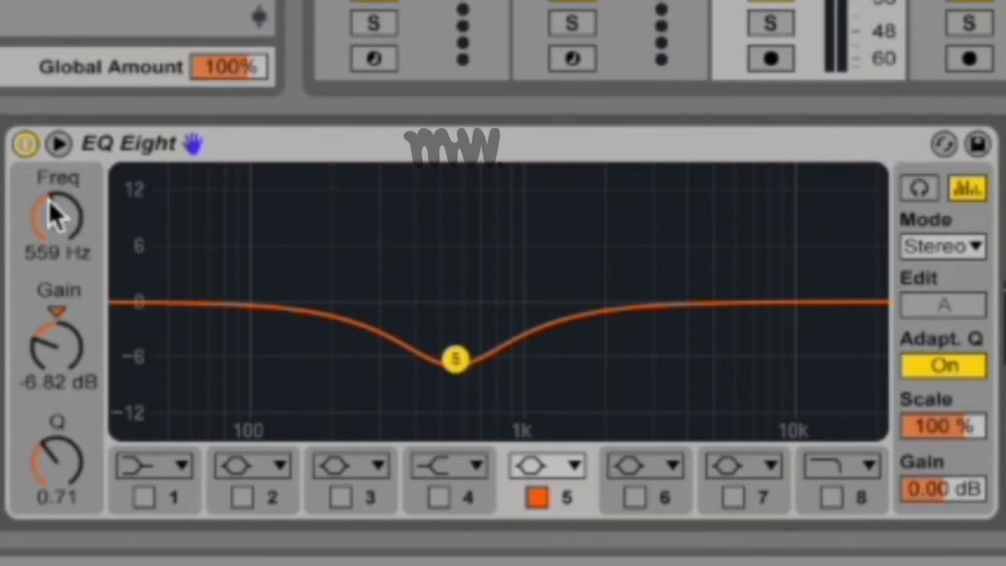
left_click_drag(49, 203, 49, 224)
left_click_drag(63, 353, 63, 355)
mouse_move(79, 490)
left_mouse_down()
mouse_move(78, 441)
mouse_move(78, 484)
left_mouse_up()
Step: Re-enable bands 3 and 4, shift bands 3–5 together, and turn on band 8's high cut
left_click(438, 497)
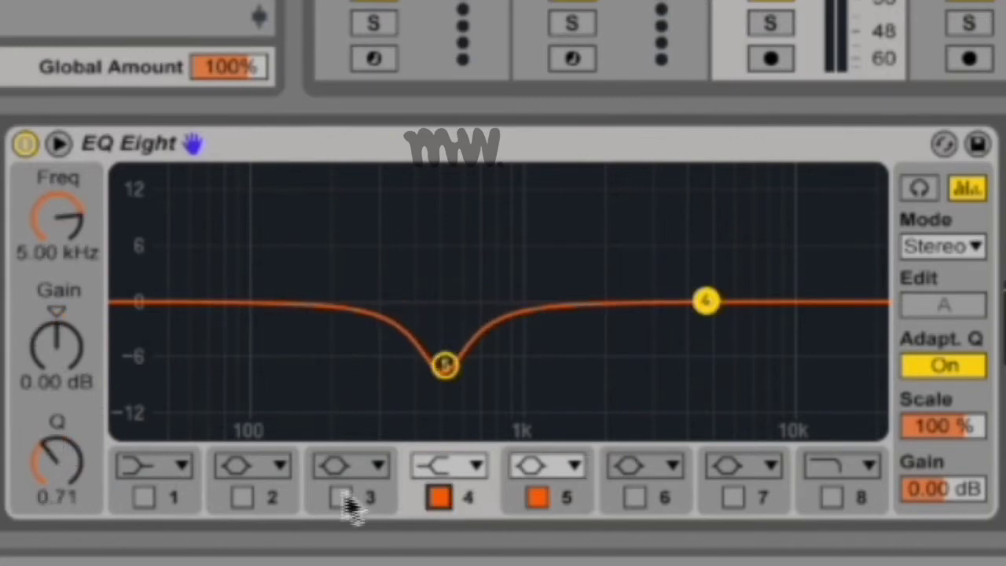
left_click(343, 497)
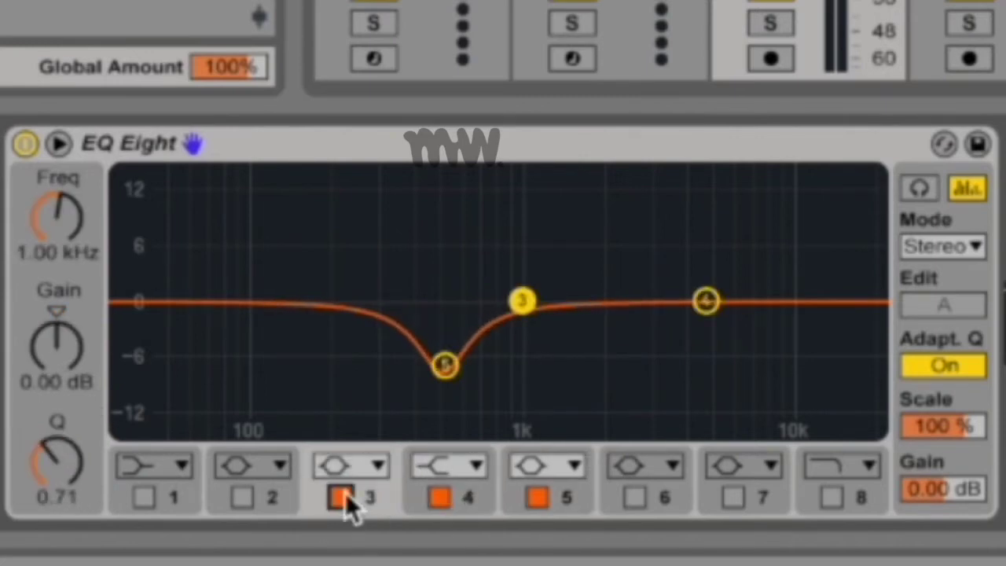
left_click(814, 209)
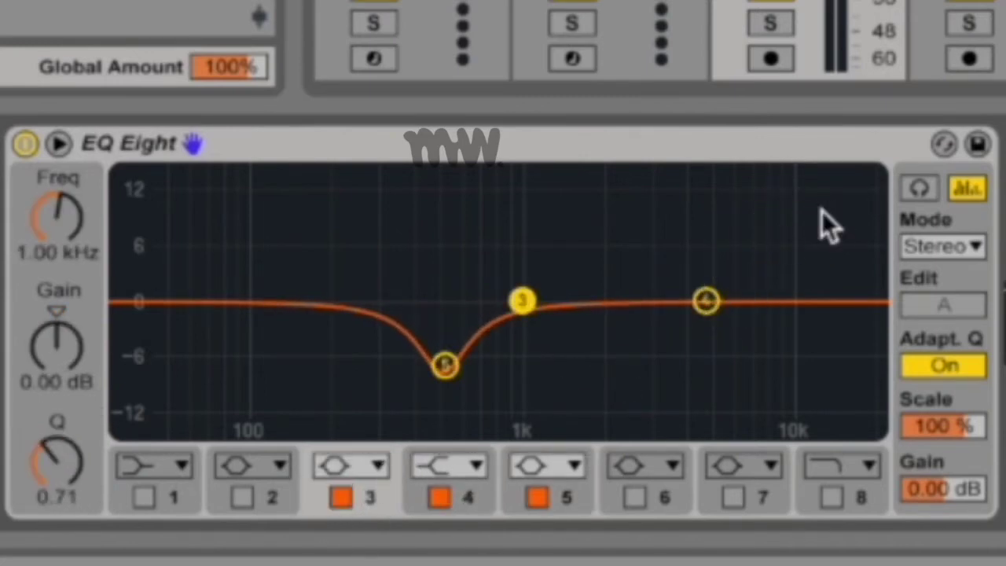
left_click_drag(832, 217, 370, 402)
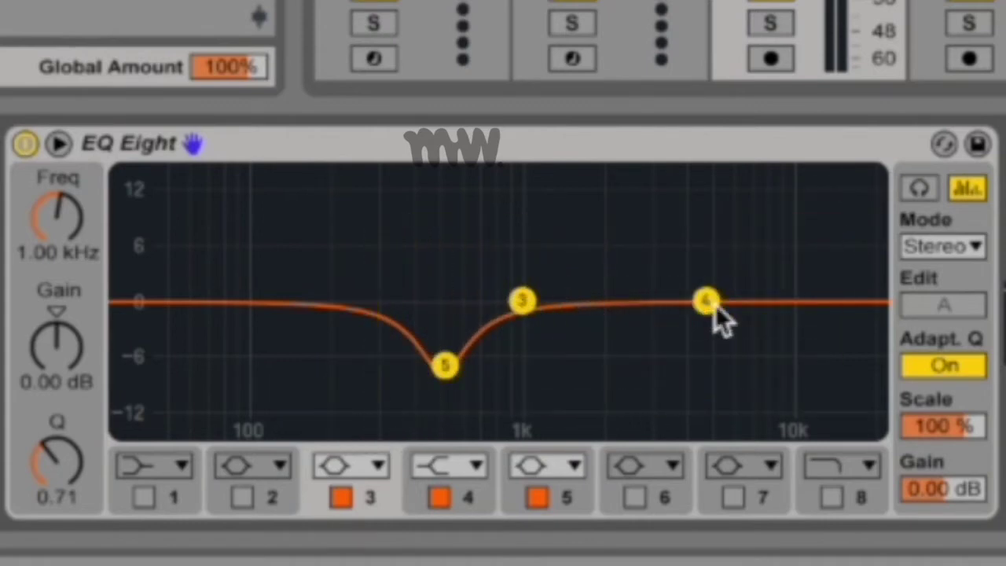
left_click_drag(708, 304, 442, 268)
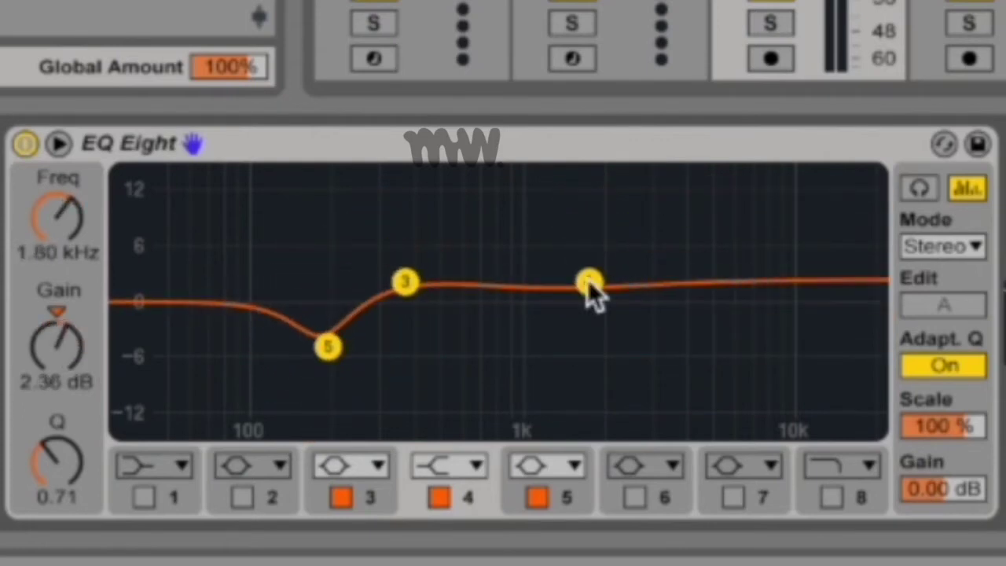
left_click(399, 358)
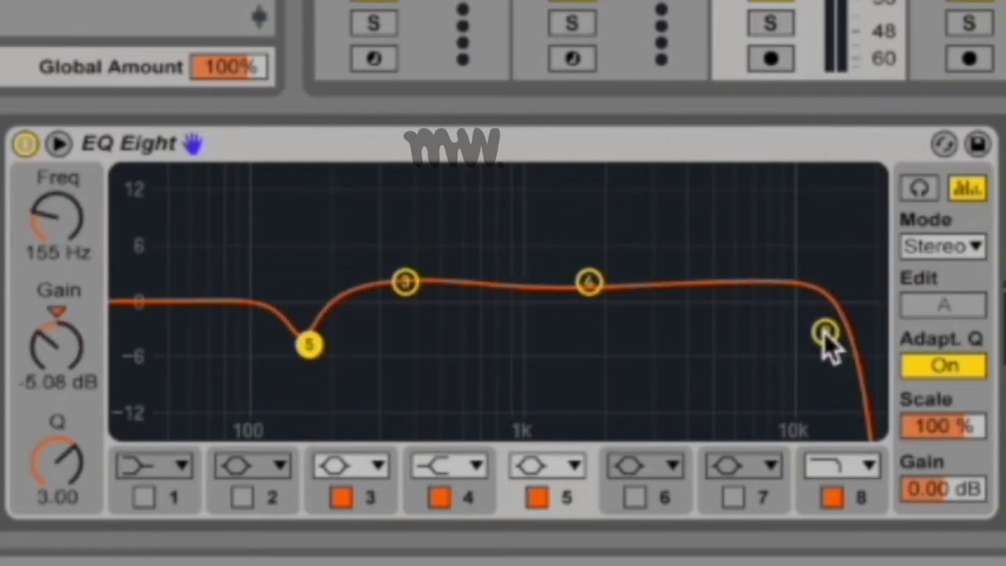
Step: Move band 5 near 140 Hz, lower band 8's high cut to 13.2 kHz, and enable band 7
left_click_drag(309, 344, 301, 256)
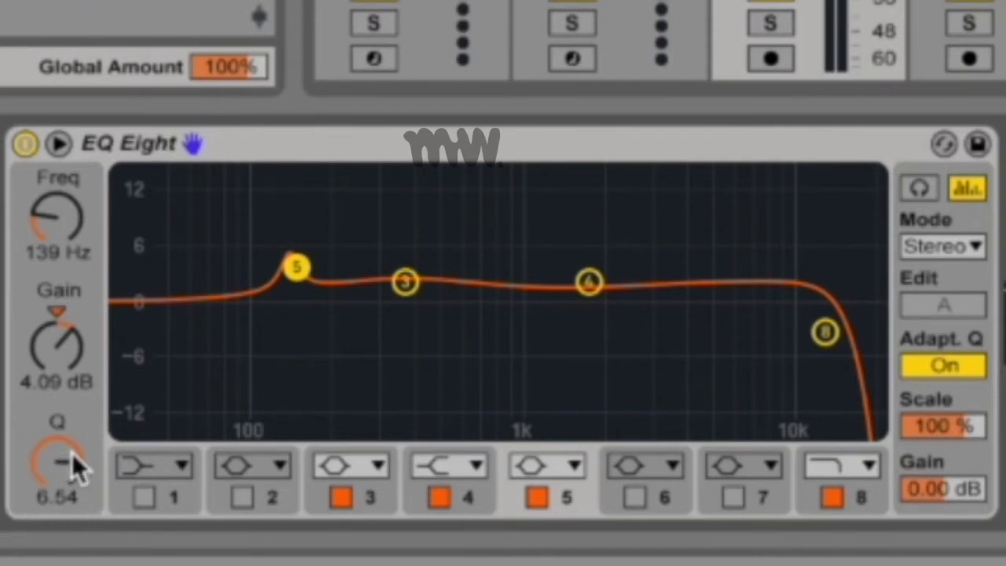
mouse_move(826, 332)
left_mouse_down()
mouse_move(788, 334)
mouse_move(818, 349)
left_mouse_up()
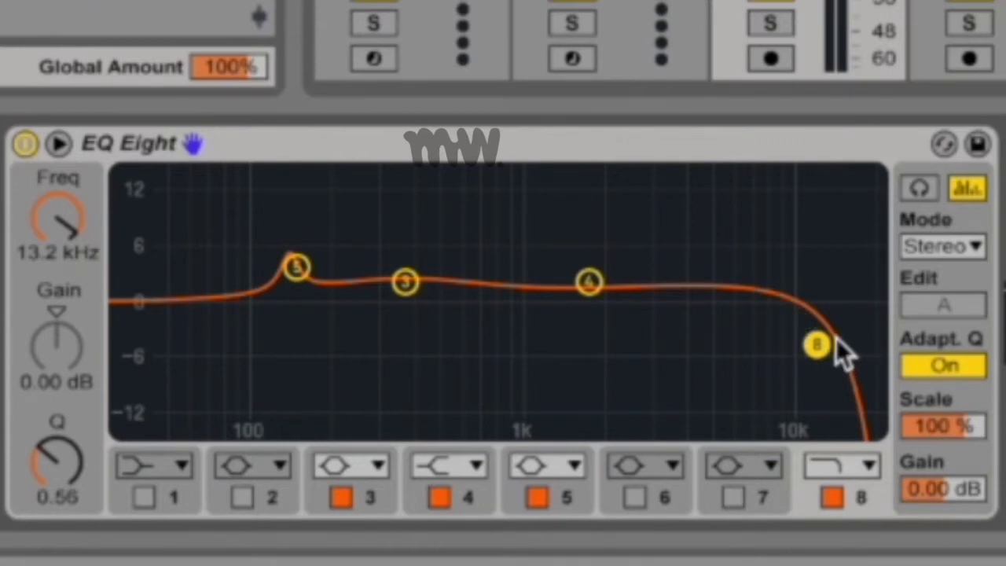
left_click(734, 497)
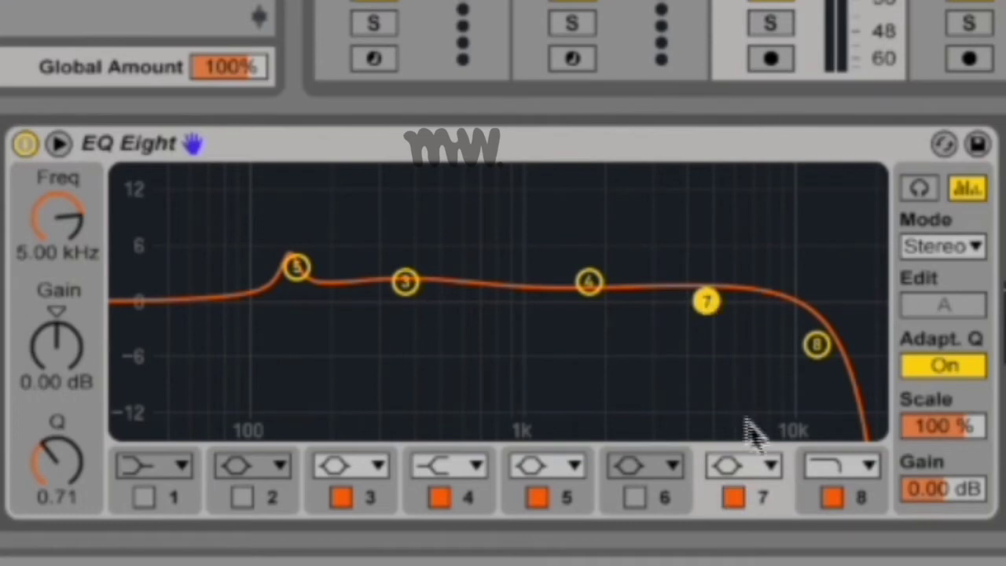
Step: Make band 7 a low-pass at about 10.6 kHz, then switch band 7 off
left_click(761, 463)
left_click(753, 402)
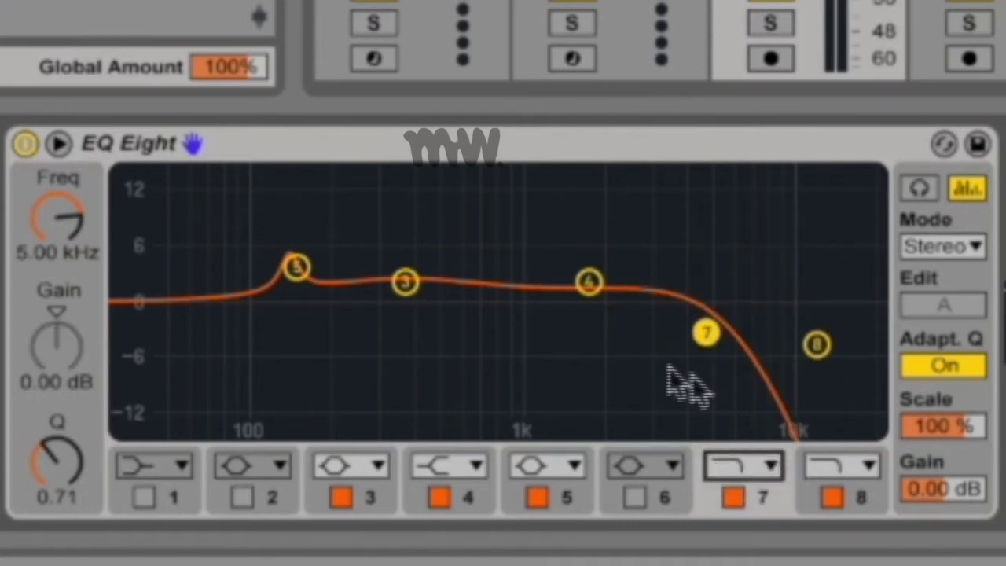
left_click_drag(702, 333, 816, 345)
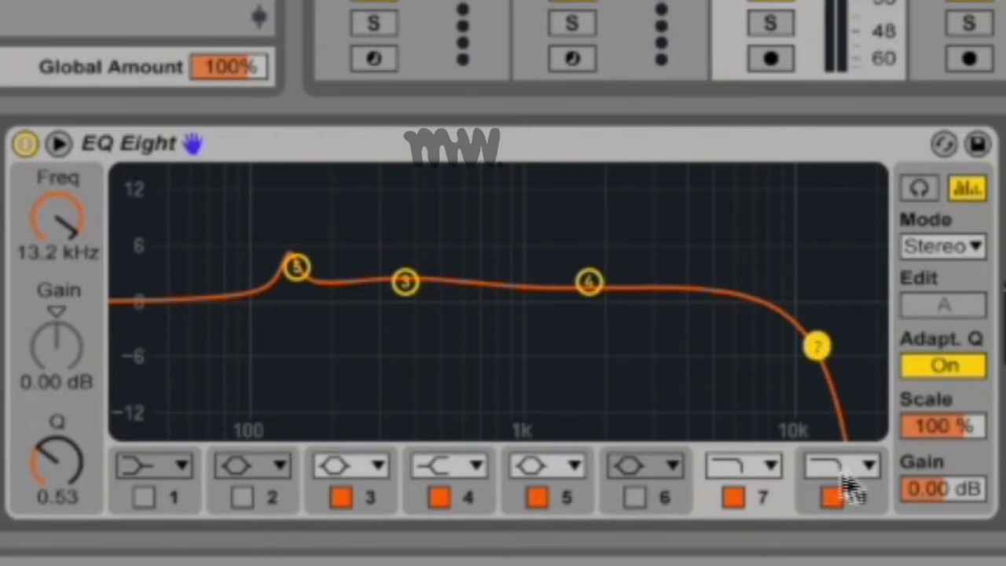
left_click(872, 488)
left_click(774, 491)
left_click(775, 494)
left_click(874, 495)
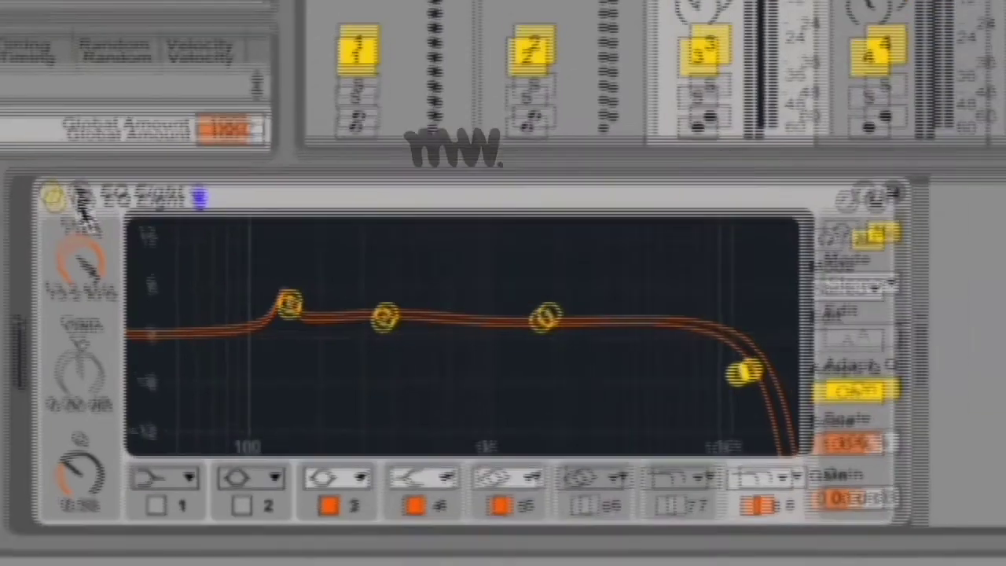
Step: Show every band's controls, enlarge the EQ graph, then dock it back in the device
left_click(58, 143)
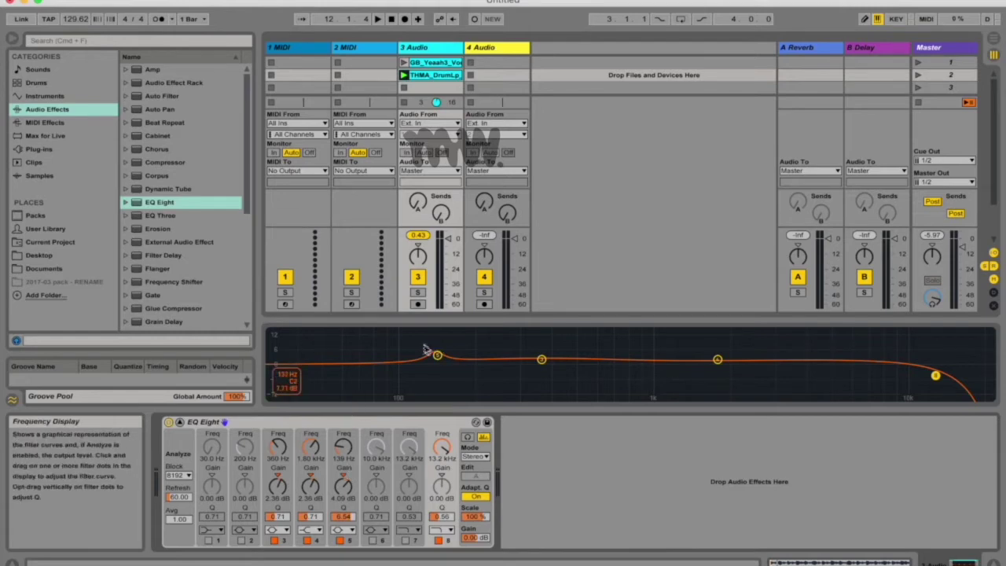
left_click_drag(574, 319, 584, 265)
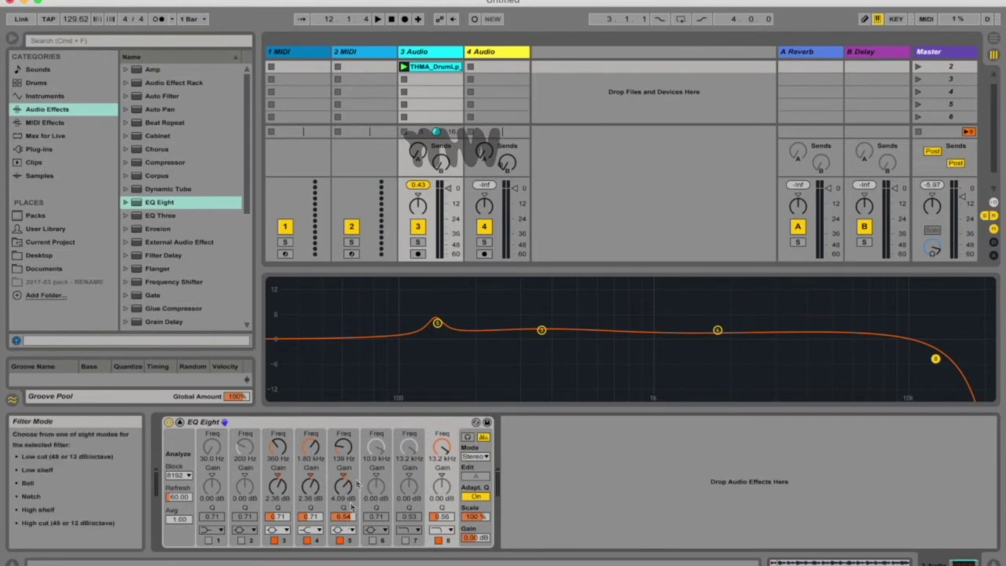
left_click(180, 425)
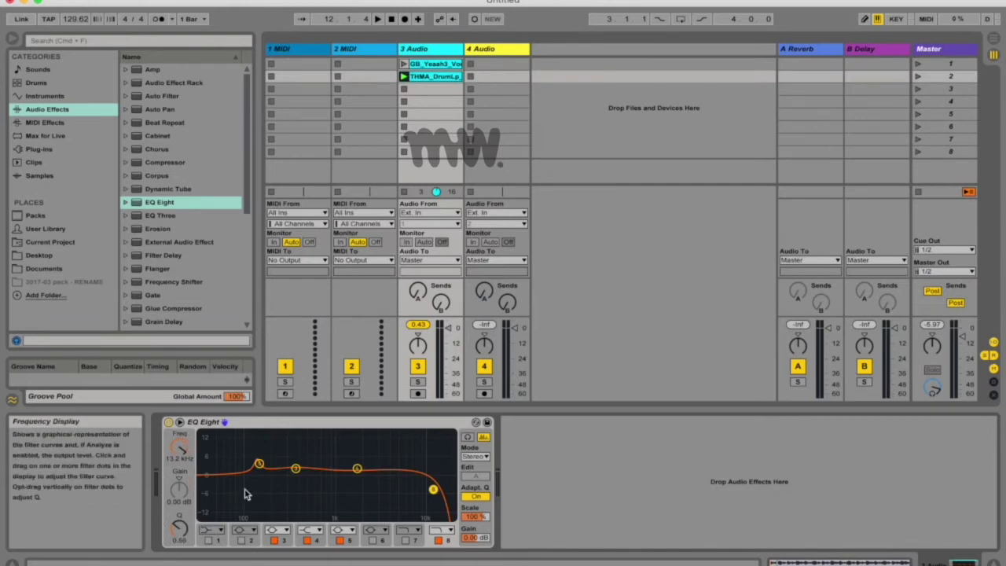
Step: Inspect the settings of bands 4, 5, 3 and 8
left_click(357, 469)
left_click(351, 543)
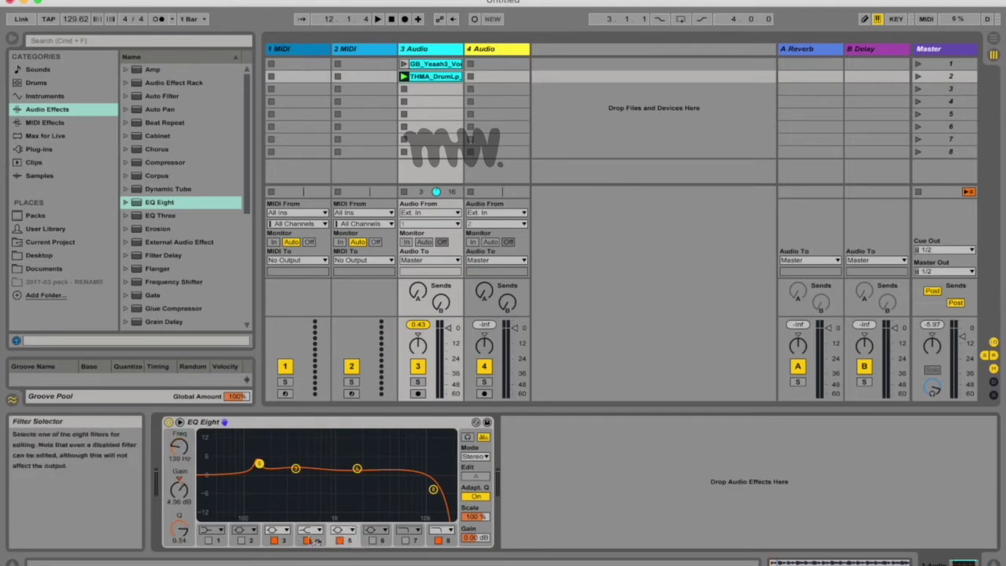
left_click(287, 543)
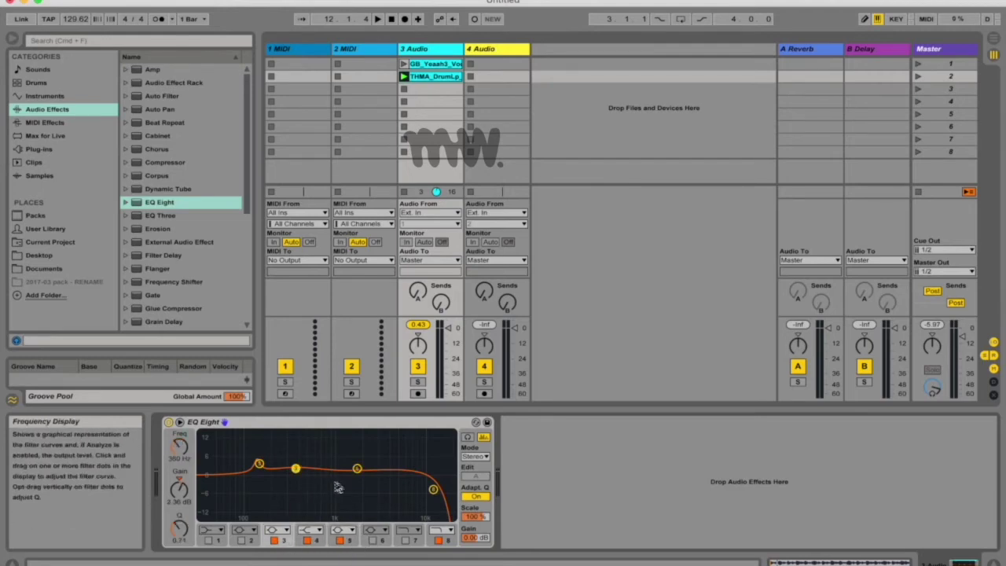
left_click(433, 490)
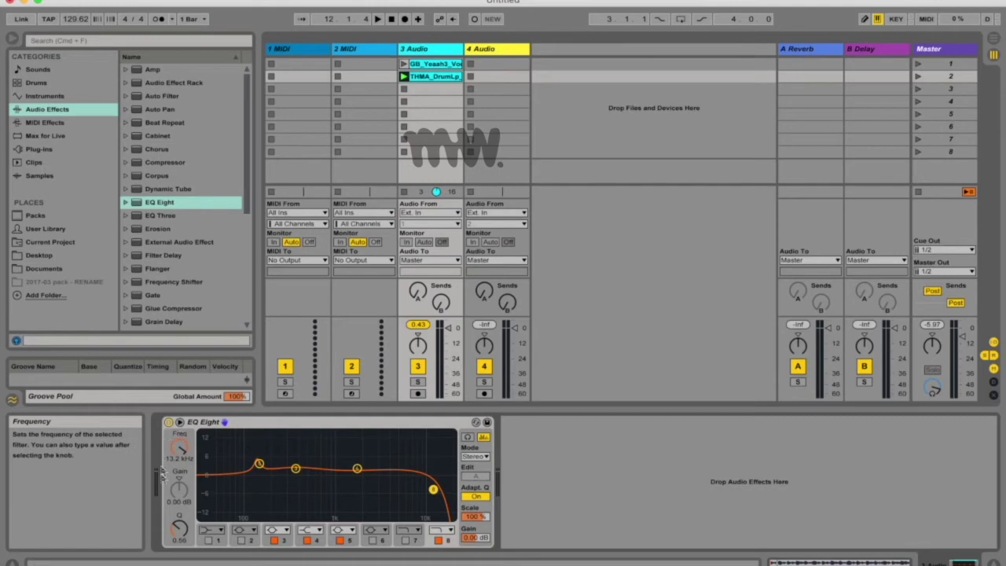
Step: Move the curve to the main window, toggle band 5 off and on, then return it to the device
left_click(185, 432)
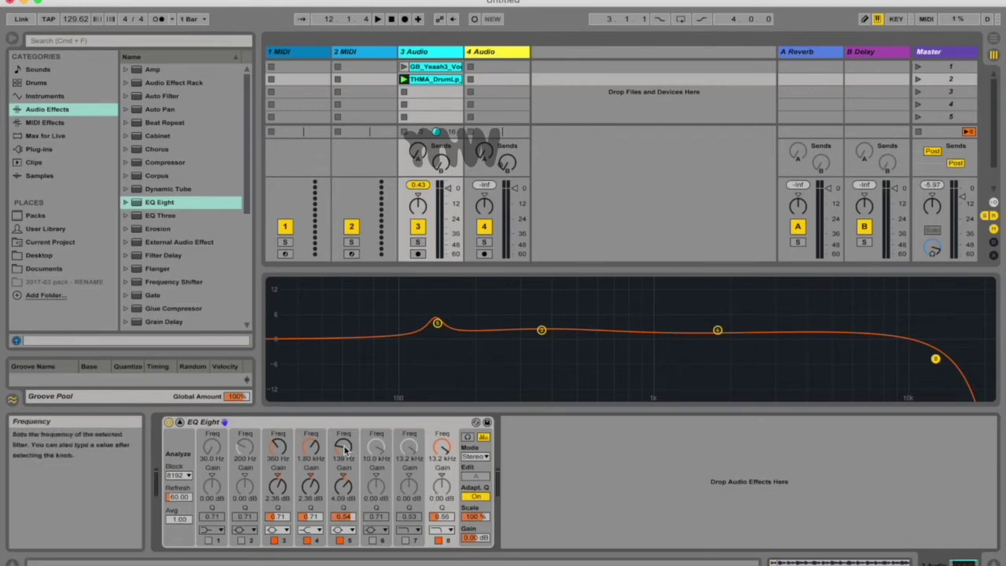
left_click(339, 540)
left_click(340, 541)
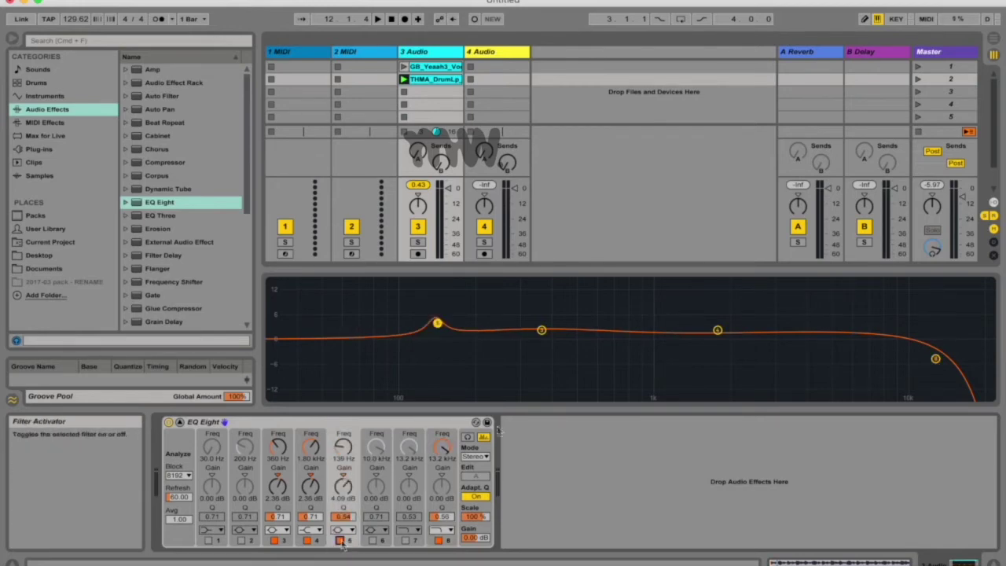
left_click(179, 422)
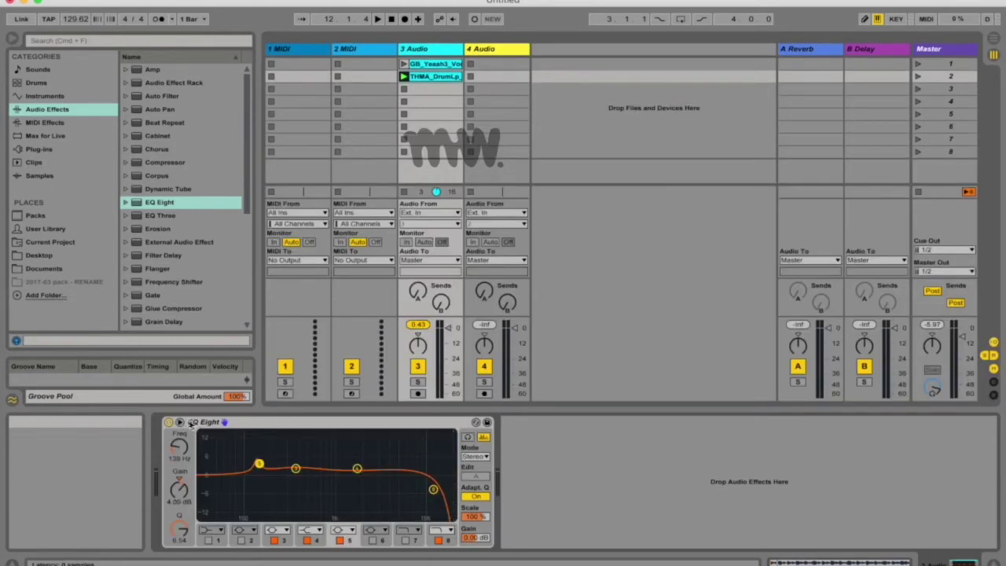
left_click(180, 423)
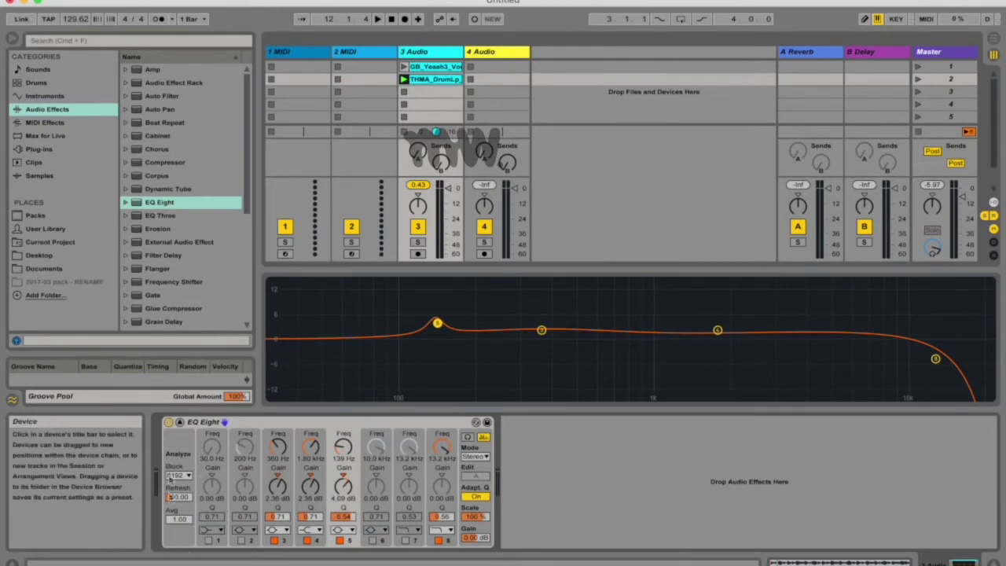
left_click(180, 423)
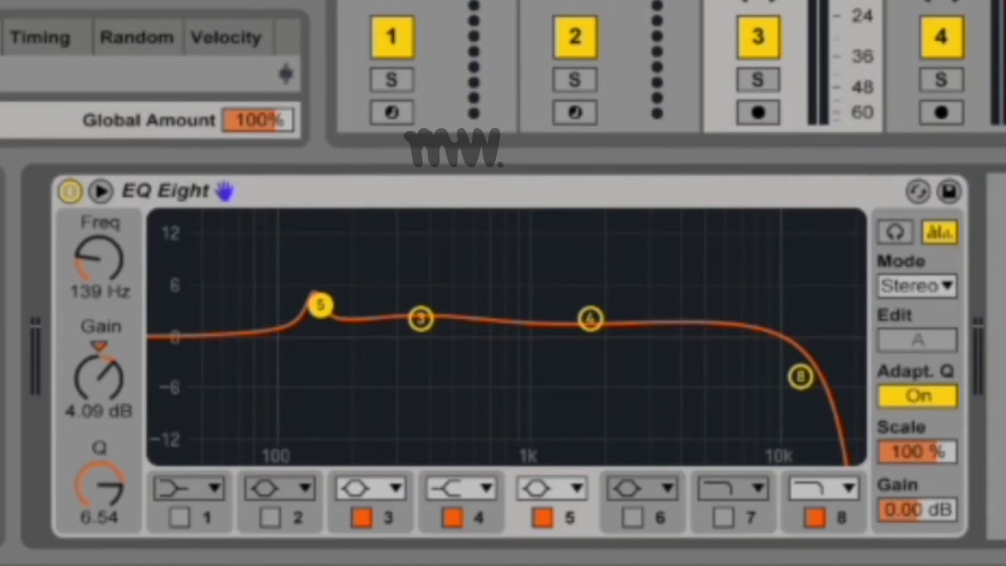
Step: Play the track while switching the spectrum analyzer off and back on
key("space")
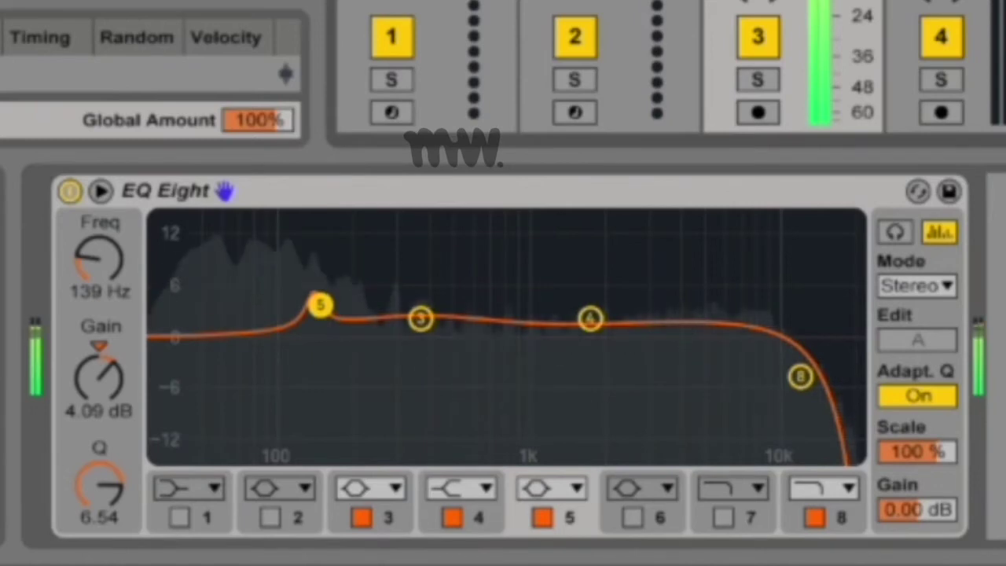
left_click(945, 231)
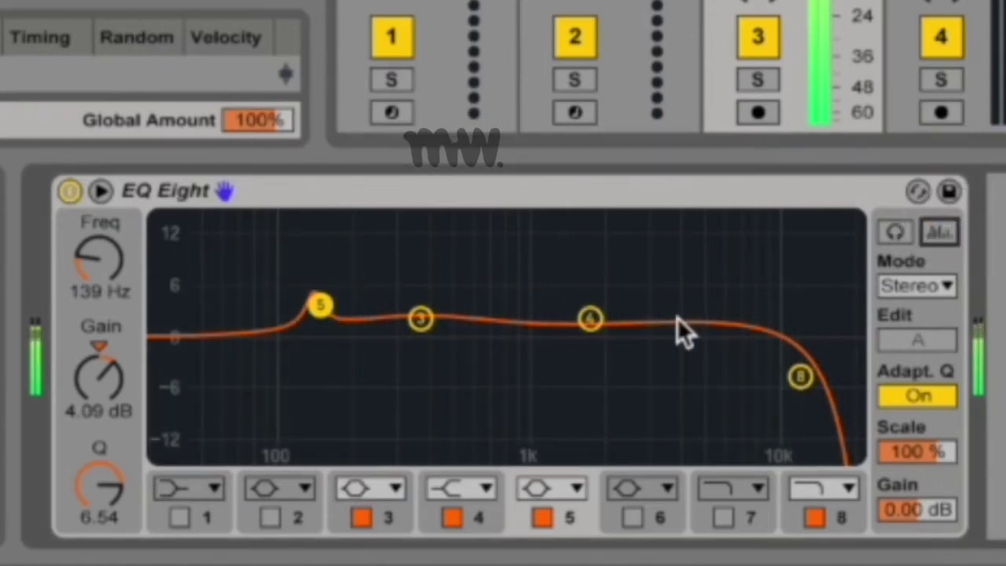
key("space")
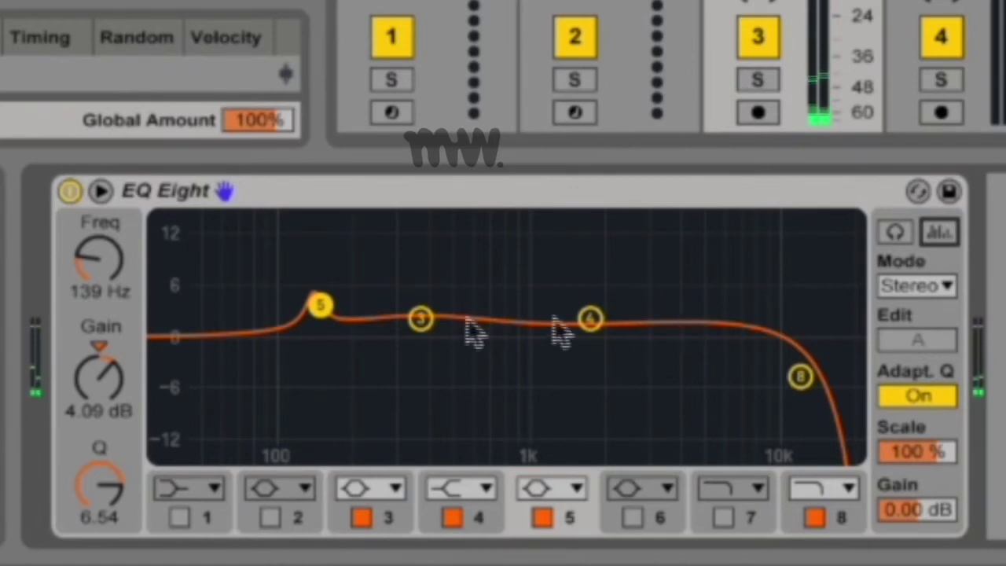
key("space")
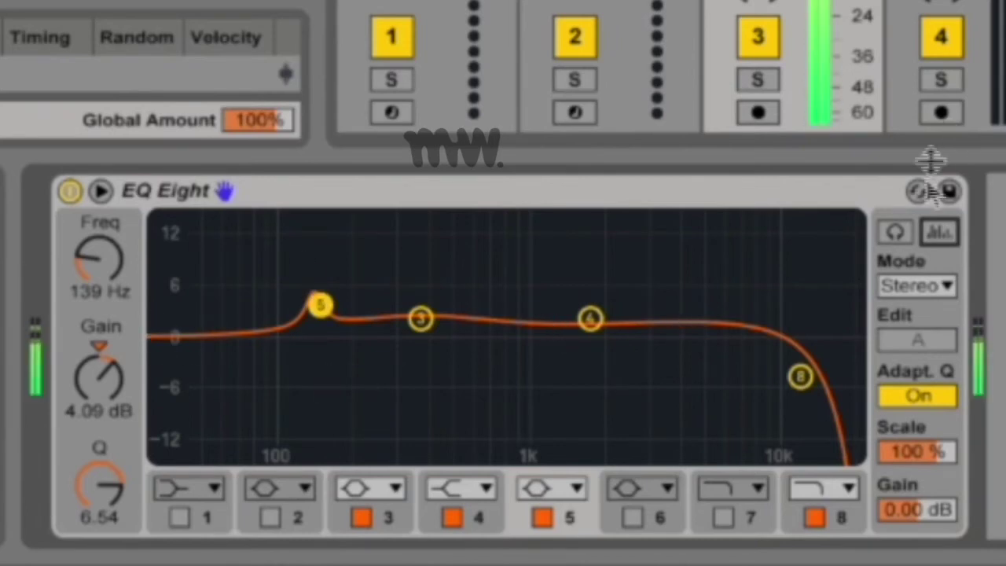
left_click(944, 230)
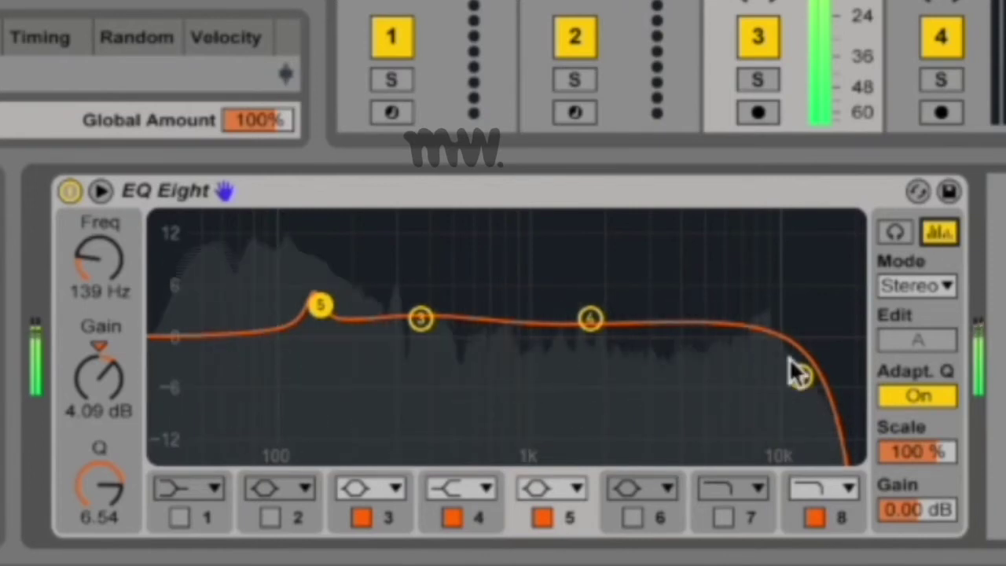
key("space")
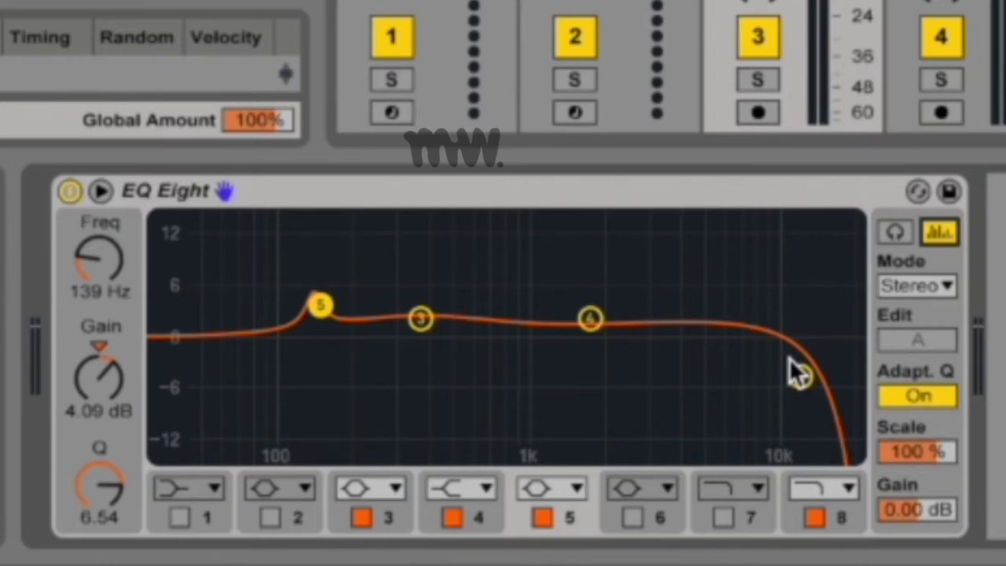
Step: Restart playback, lower band 5 to about 0.62 dB, and turn the analyzer off
key("space")
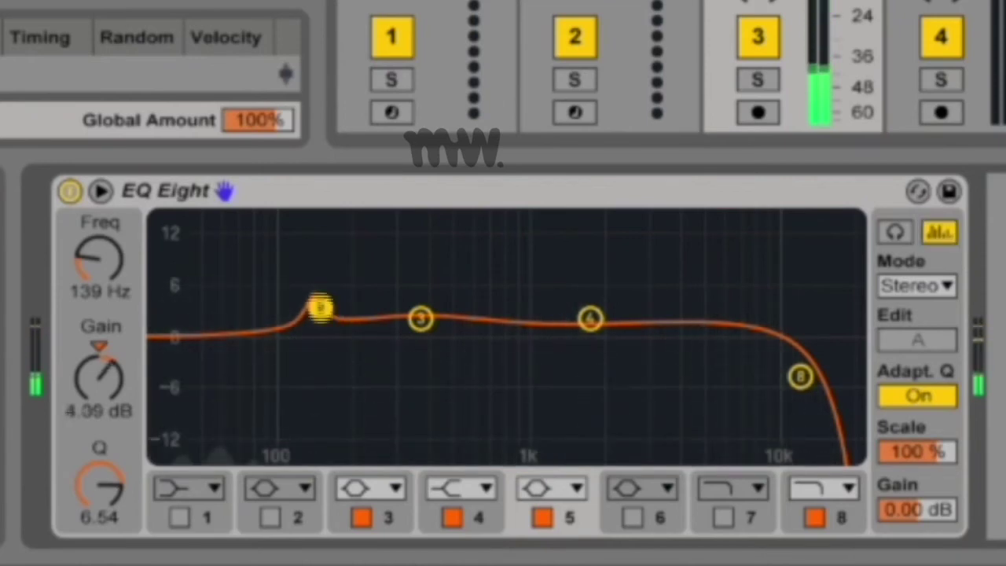
left_click_drag(320, 307, 317, 328)
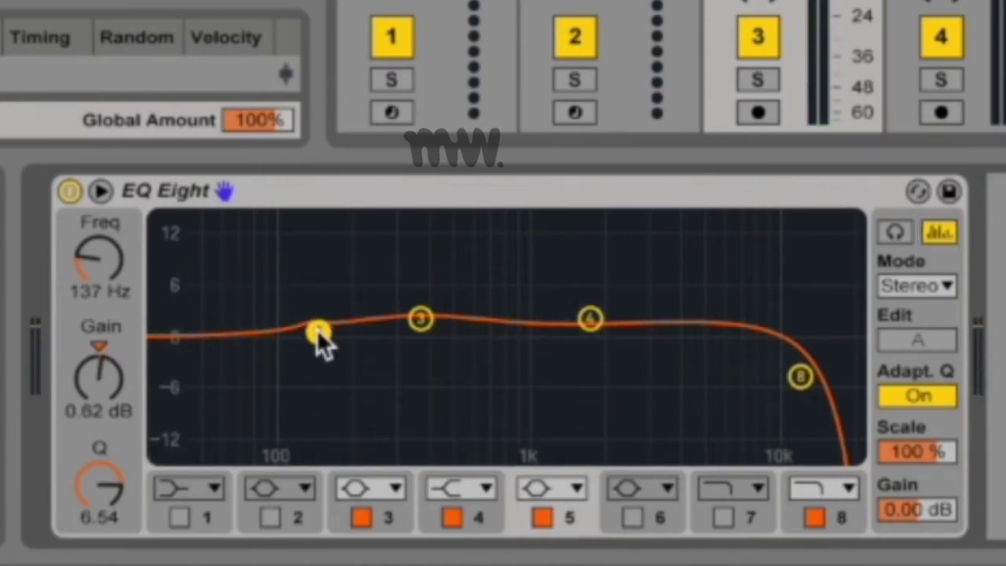
left_click(940, 232)
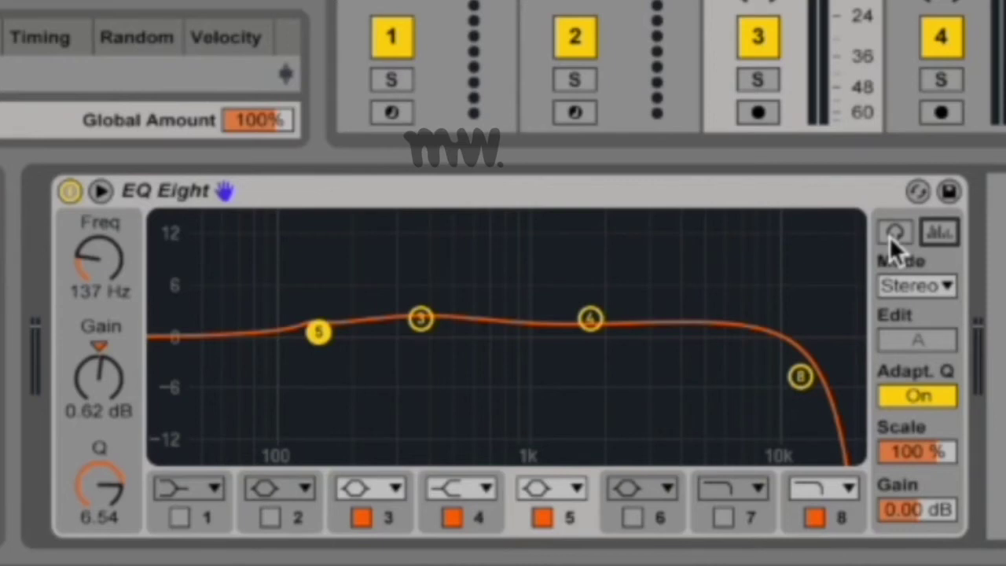
Step: Enable band audition, inspect bands 4 and 5, and raise band 8's low-pass Q to 0.63
left_click(891, 235)
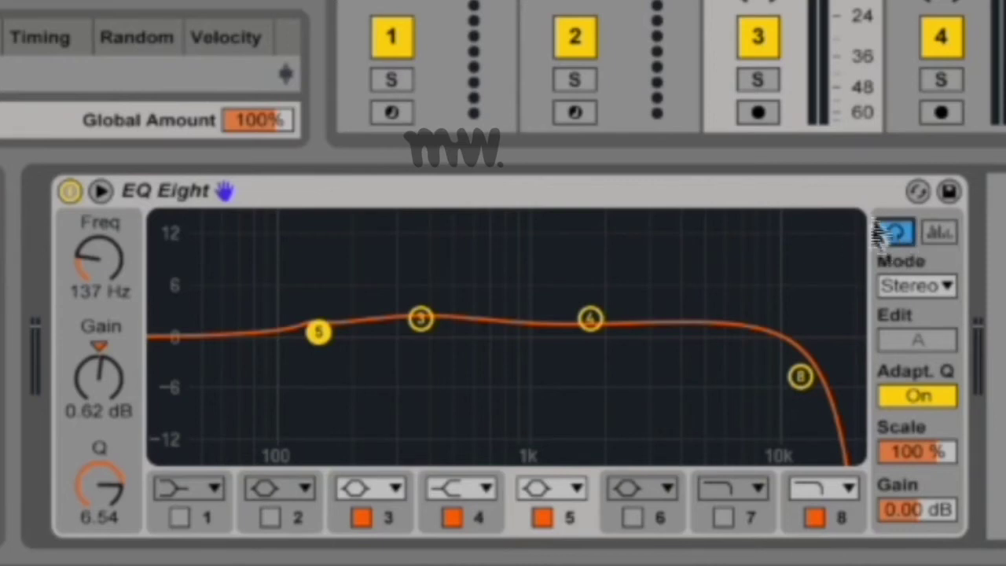
left_click(592, 321)
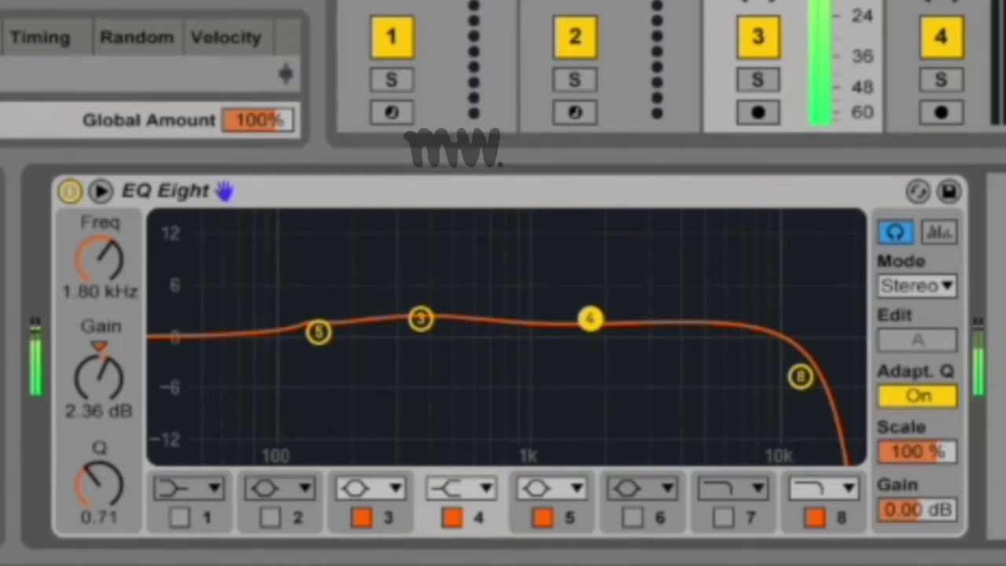
left_click(317, 333)
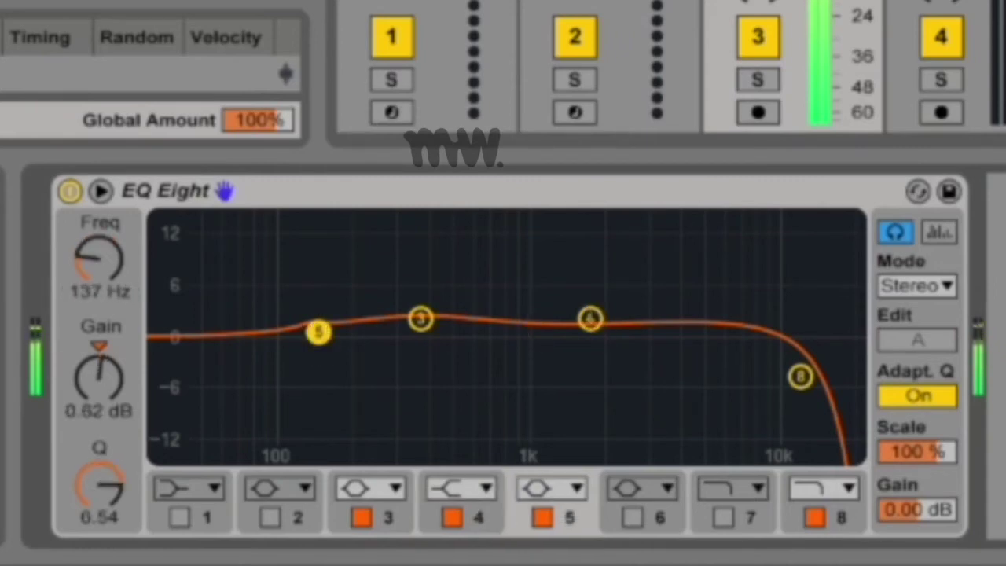
left_click(800, 377)
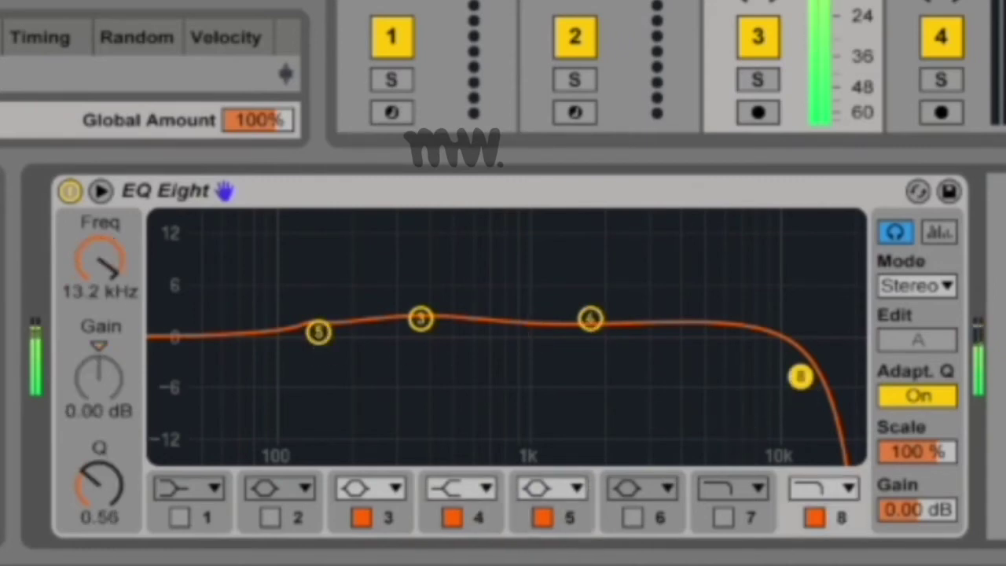
left_click_drag(801, 377, 798, 369)
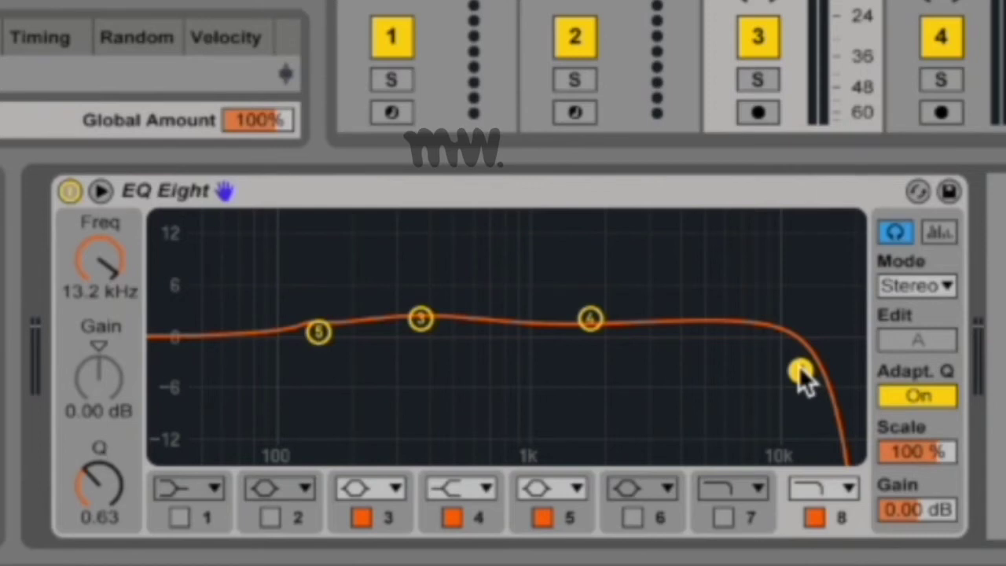
left_click(948, 283)
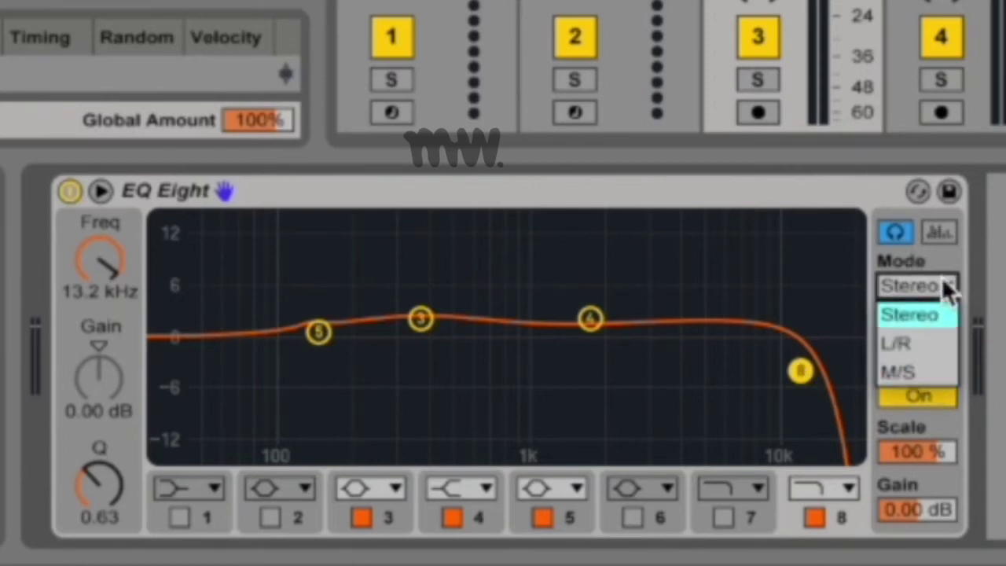
left_click(943, 282)
left_click(942, 283)
left_click(932, 337)
left_click(932, 294)
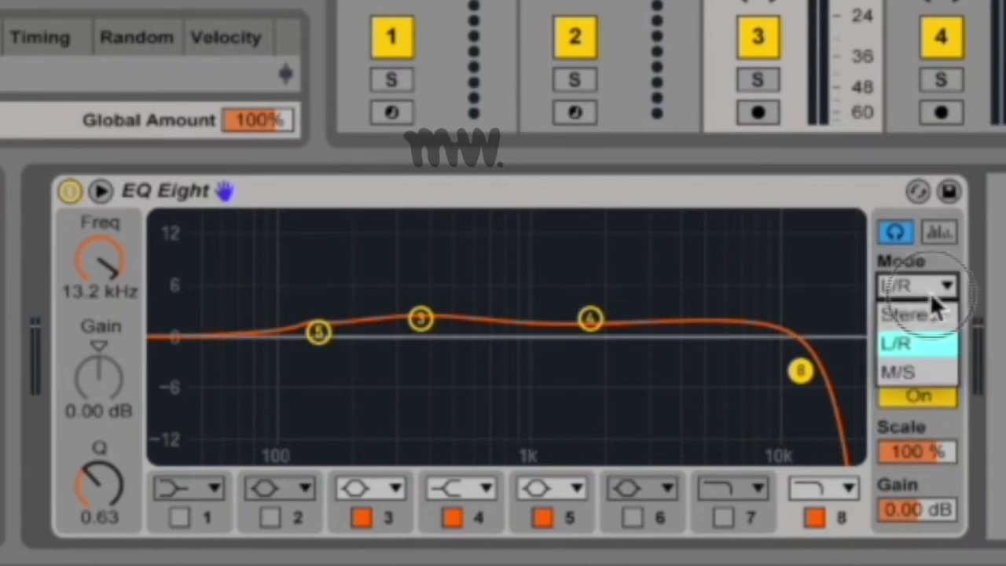
left_click(935, 367)
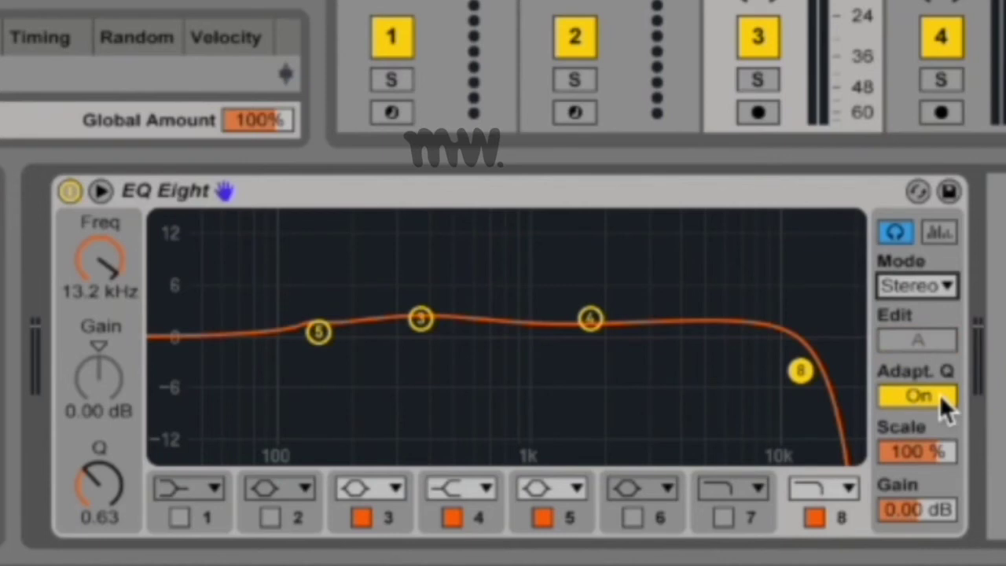
left_click(939, 395)
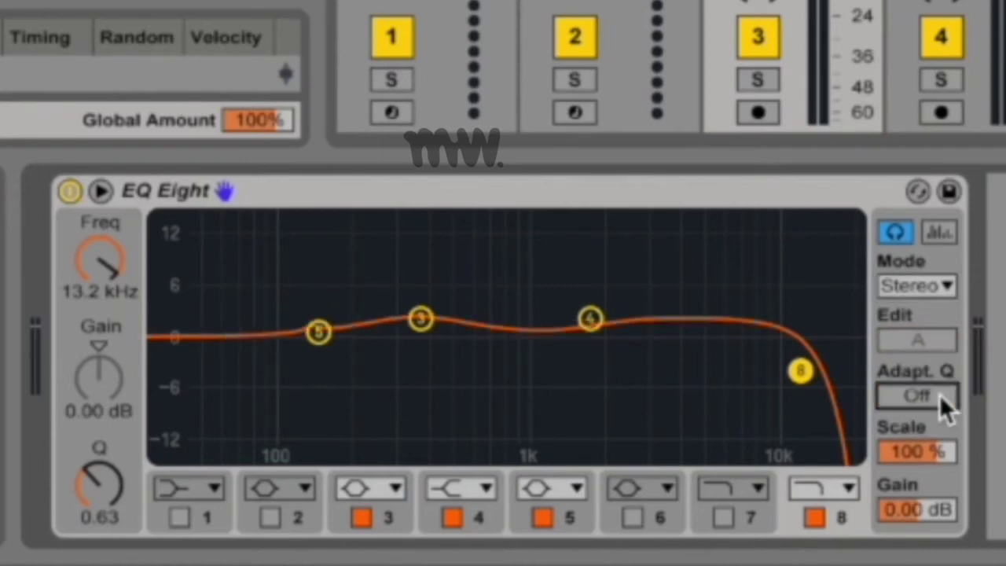
left_click(939, 394)
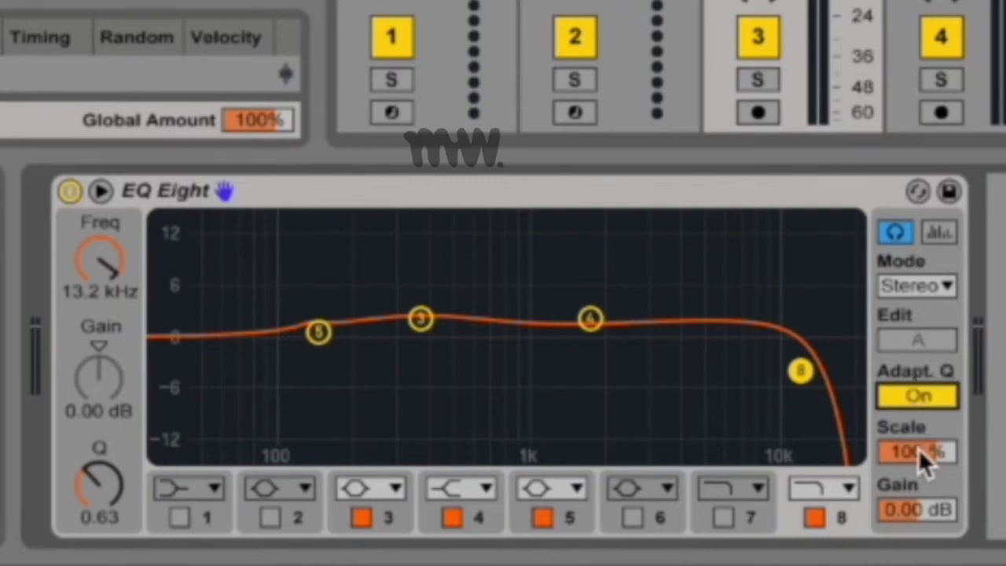
Step: Sweep the curve Scale through 200%, -200% and 197%, then settle at 78%
left_click_drag(921, 453, 921, 374)
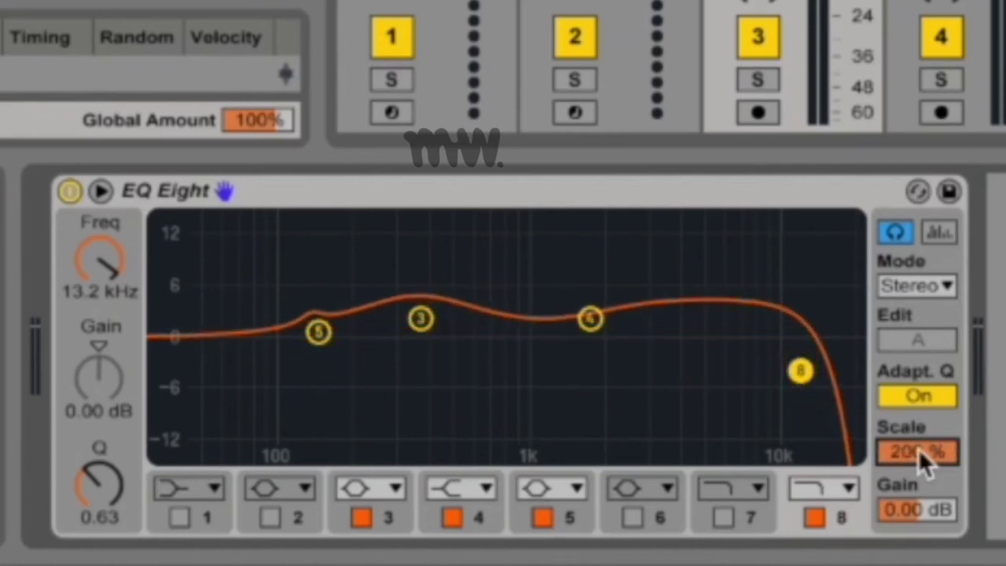
left_click_drag(920, 455, 920, 565)
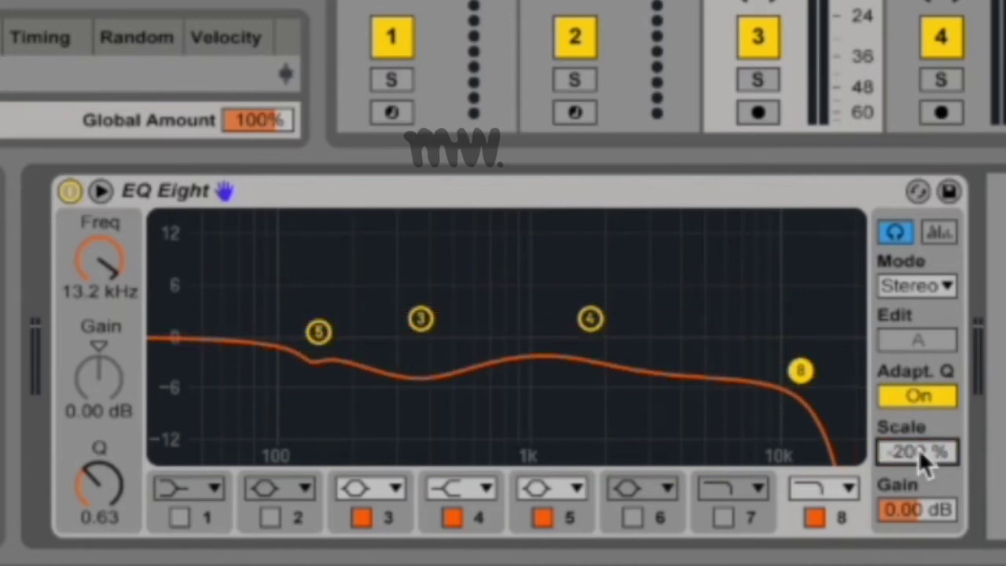
left_click_drag(918, 448, 918, 230)
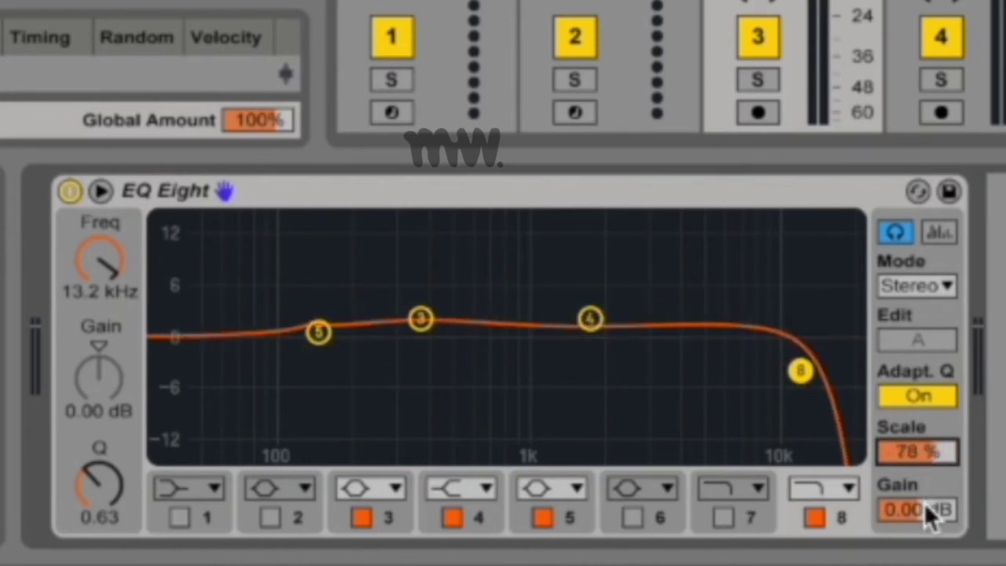
left_click_drag(926, 512, 926, 461)
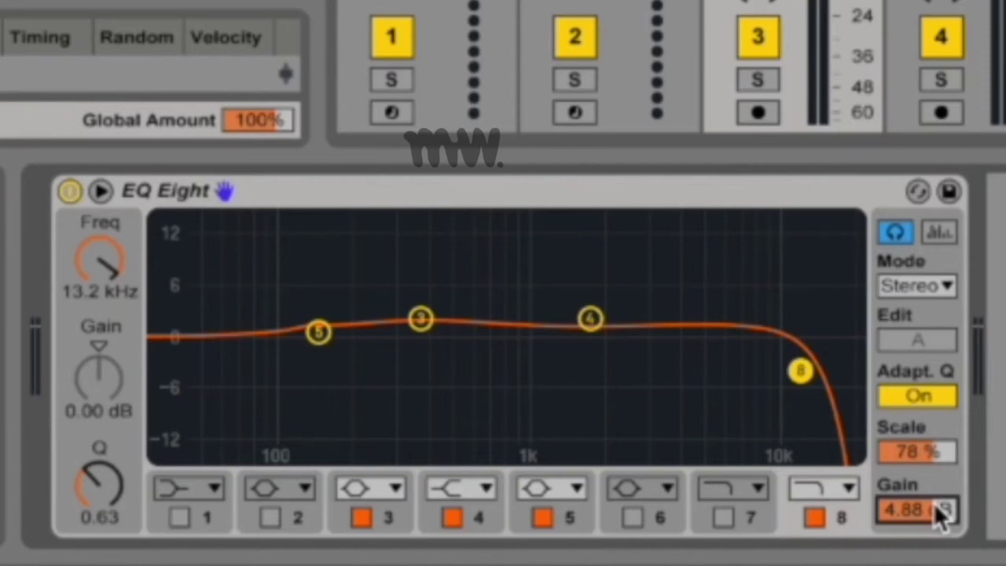
Step: Inspect bands 3, 5 and 8, then set Scale to 22% and output Gain to 1.31 dB
left_click(420, 317)
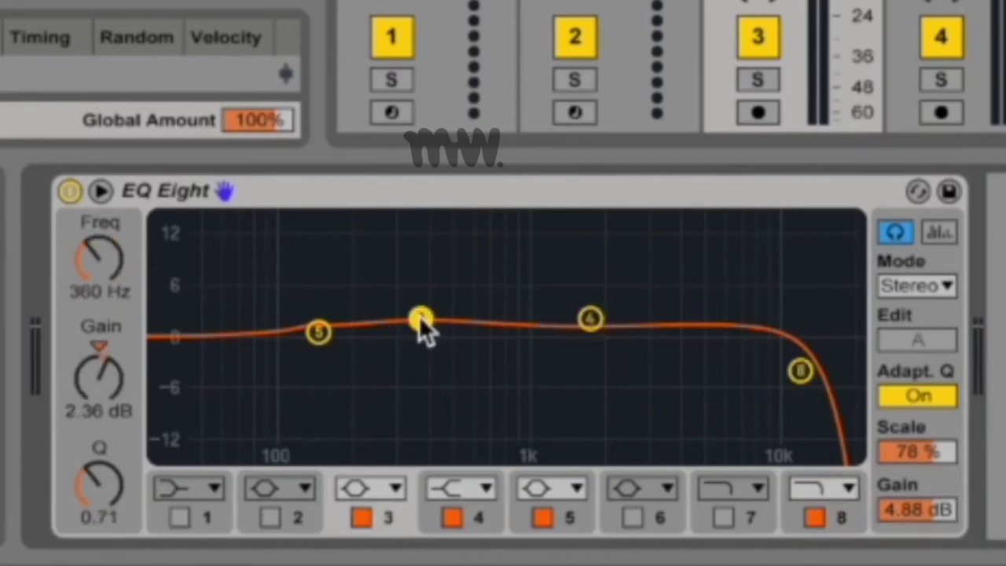
left_click(319, 332)
left_click(800, 371)
left_click_drag(906, 451, 906, 378)
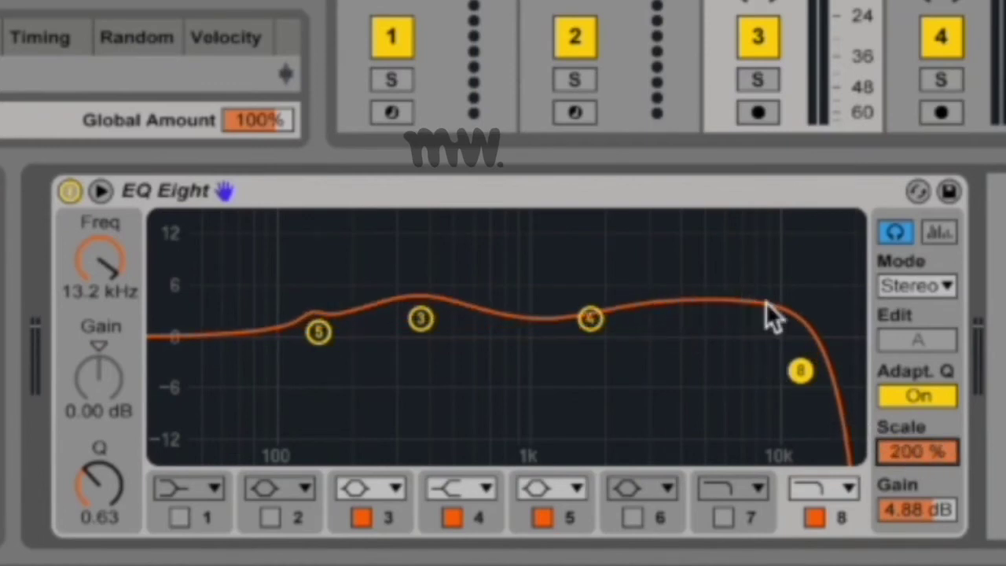
mouse_move(918, 452)
left_mouse_down()
mouse_move(917, 511)
mouse_move(917, 452)
mouse_move(918, 511)
mouse_move(917, 471)
mouse_move(936, 440)
mouse_move(934, 450)
left_mouse_up()
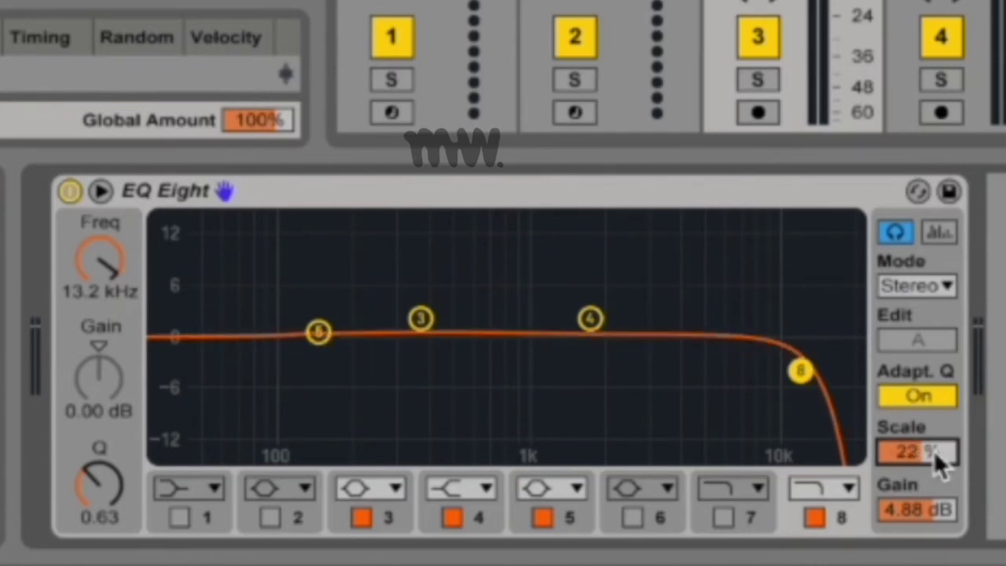
left_click_drag(930, 511, 930, 556)
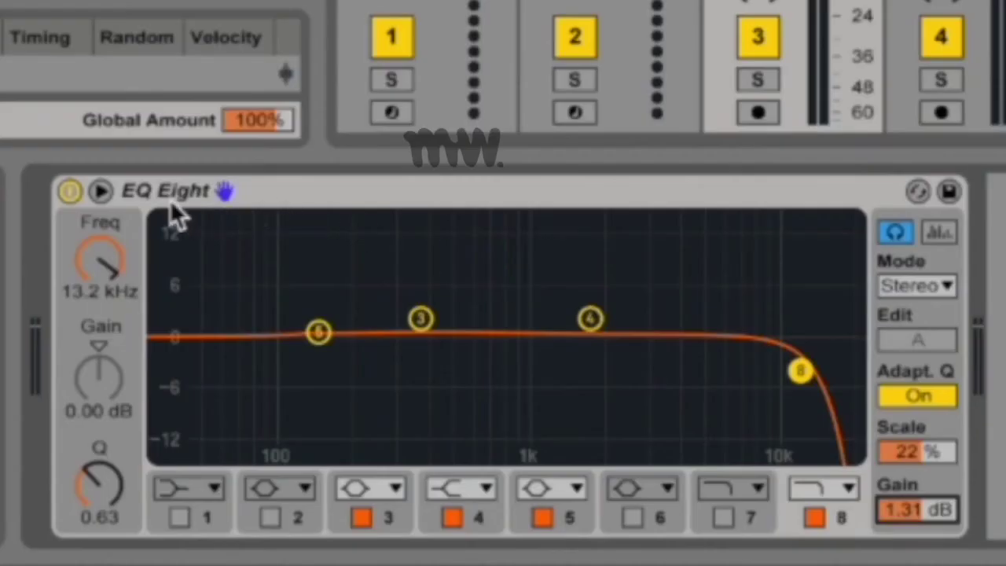
Step: Expand the EQ display into the main window and briefly play to watch the spectrum
left_click(100, 194)
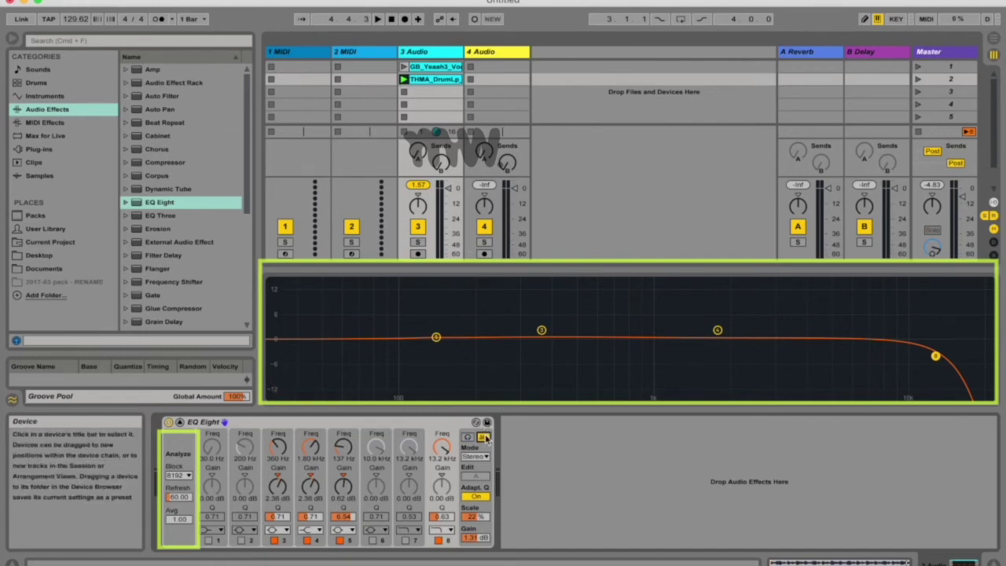
key("space")
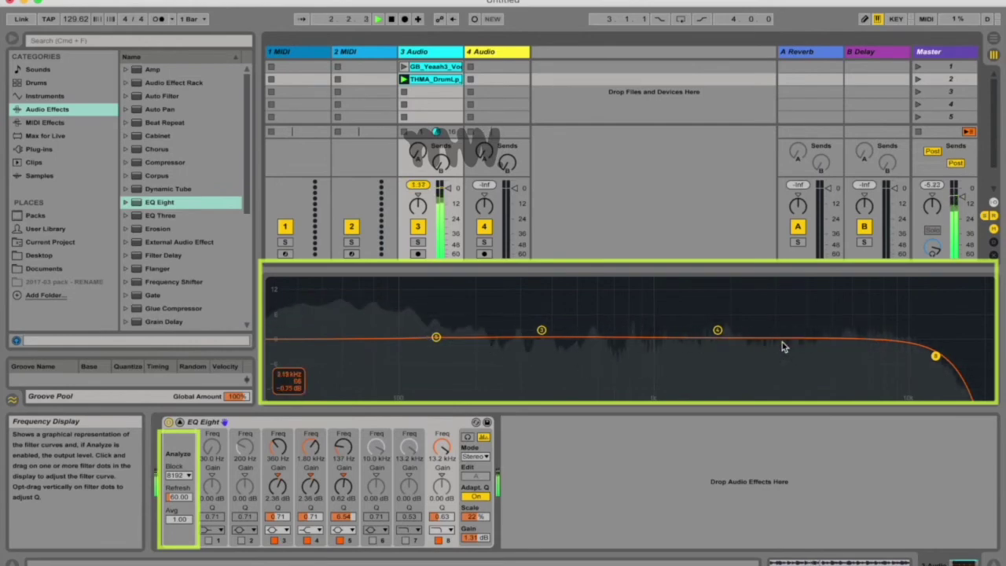
key("space")
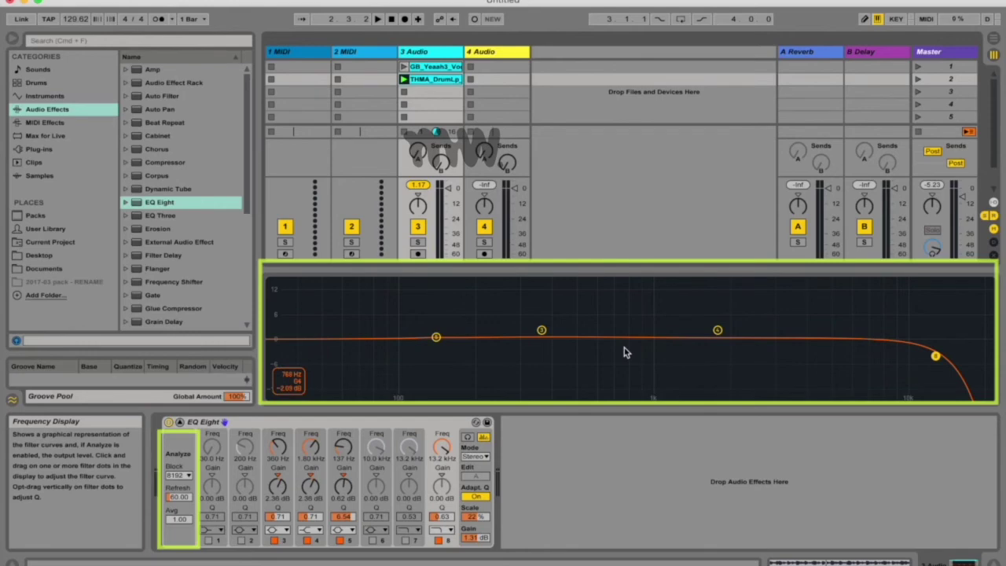
Step: Set the analyzer block to 16384, launch the THMA_DrumLp clip, try 2048, then return to 16384
left_click(178, 476)
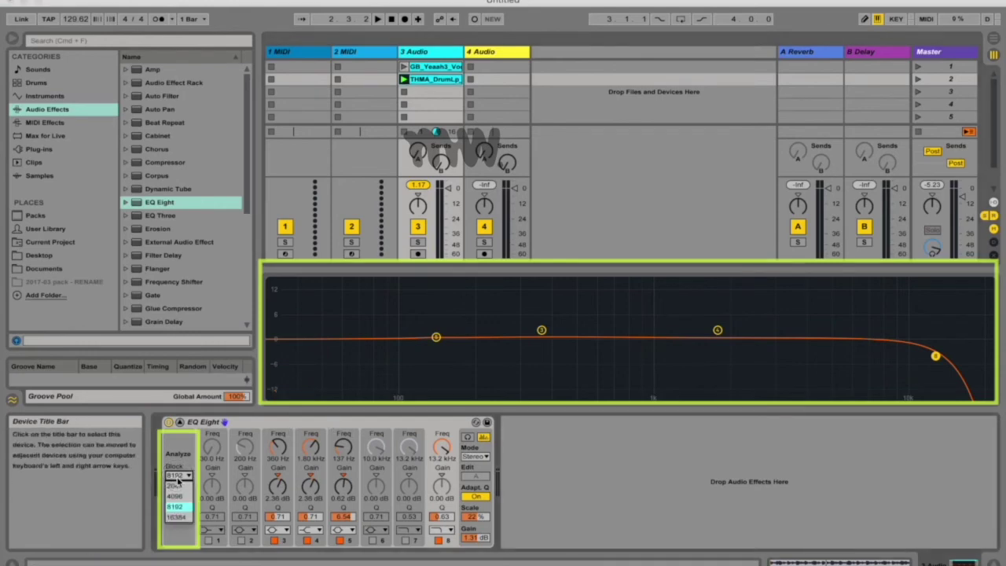
left_click(178, 519)
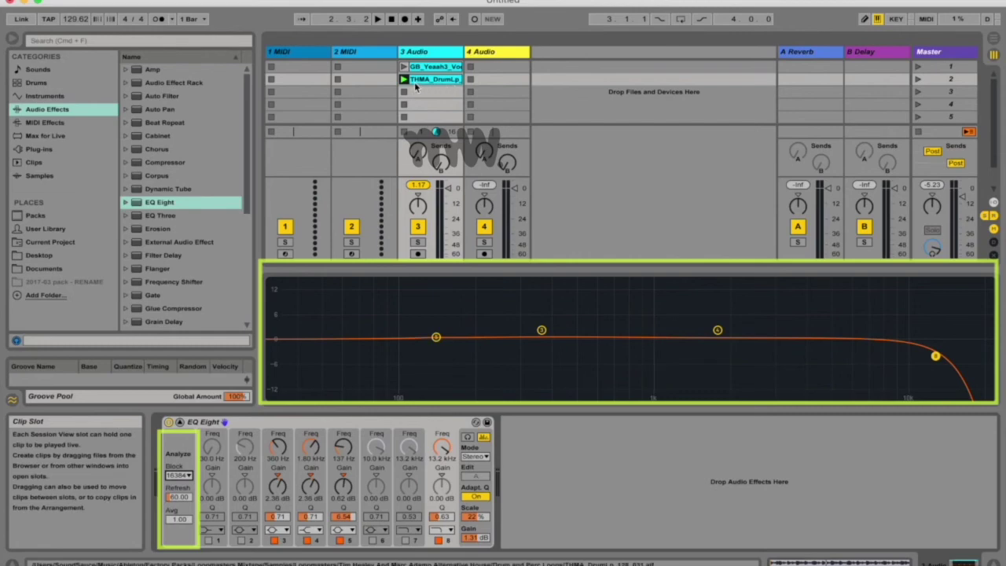
left_click(404, 81)
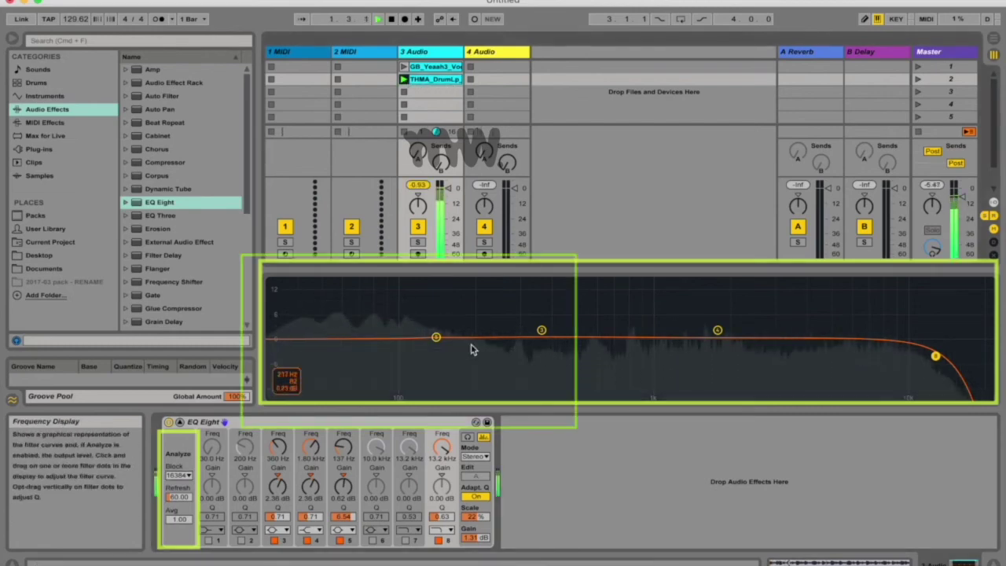
left_click(179, 476)
left_click(179, 489)
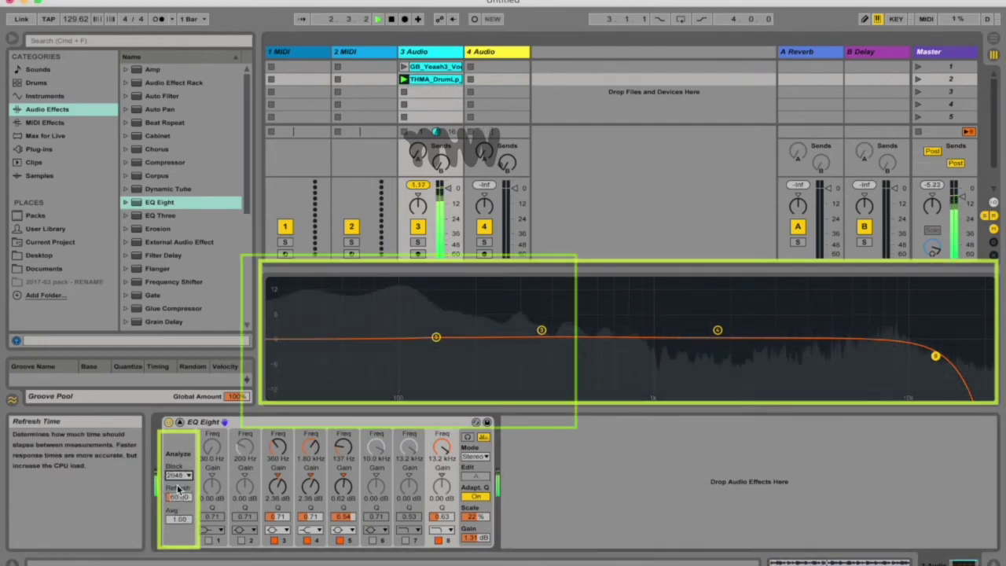
left_click(179, 475)
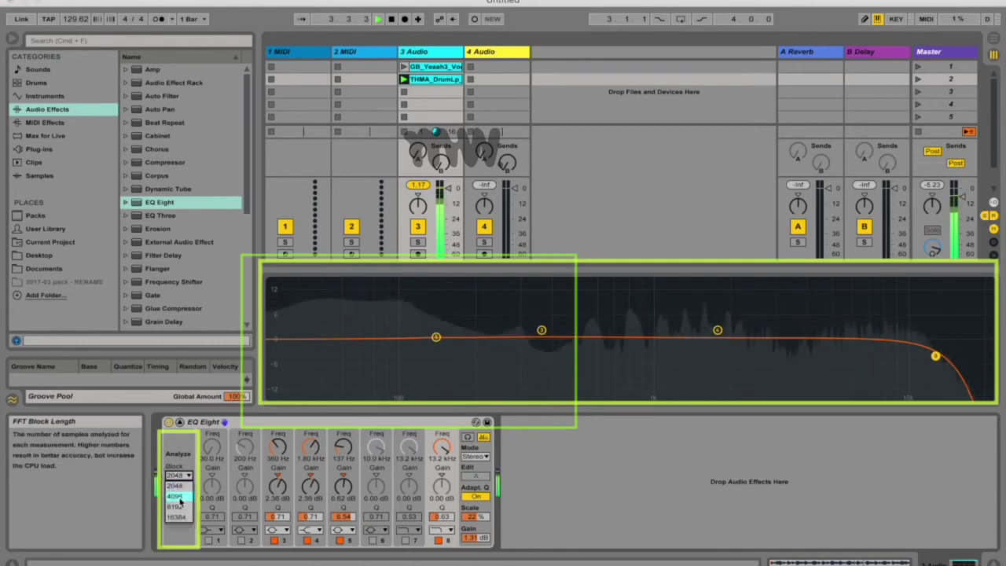
left_click(180, 517)
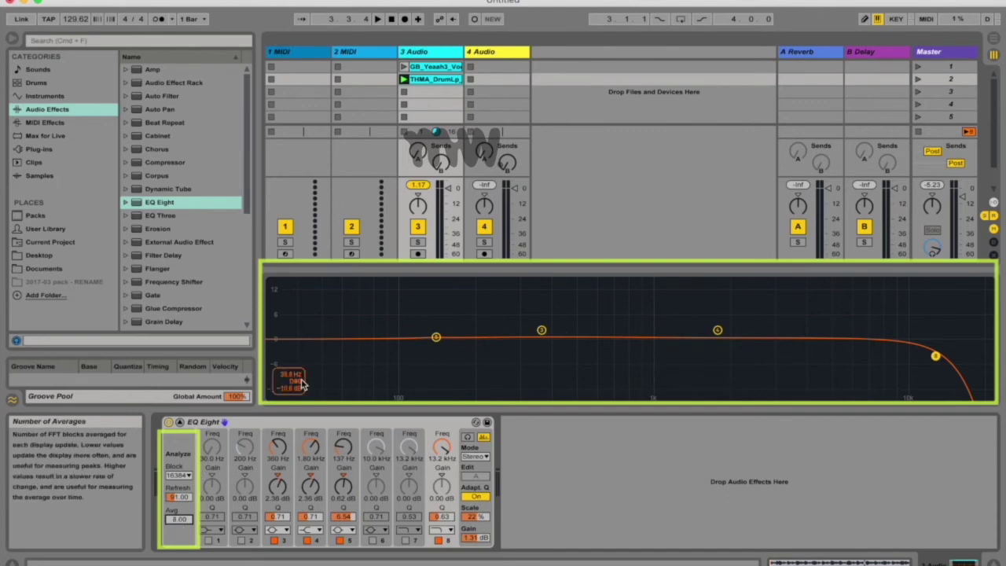
Step: During playback, lower the analyzer averaging from 8 to 1, then stop
key("space")
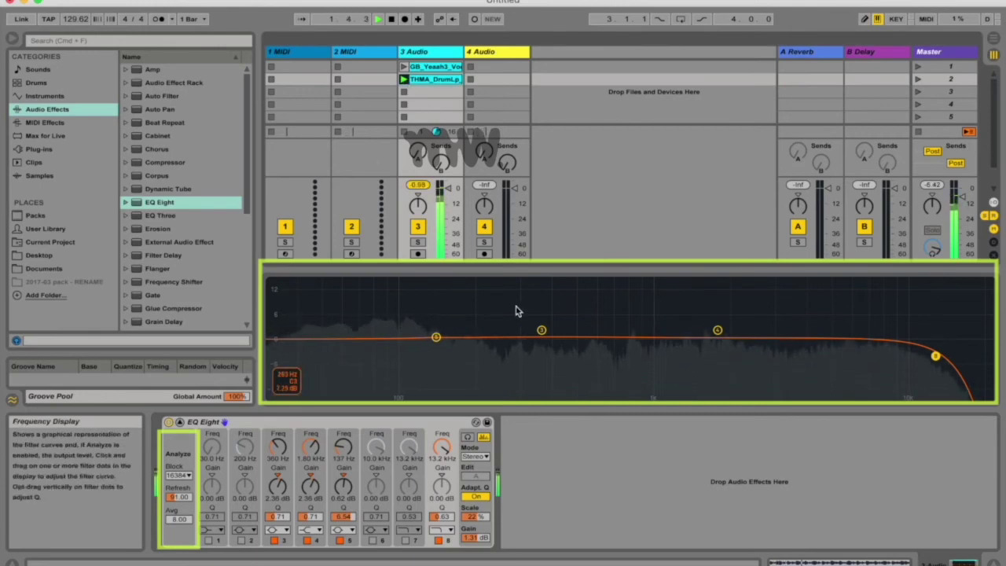
left_click_drag(178, 519, 179, 542)
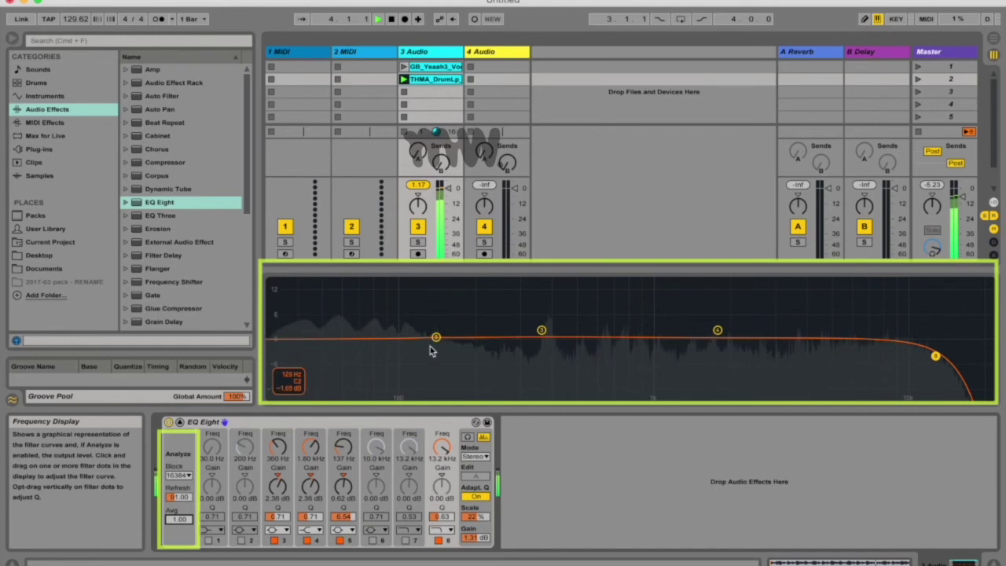
key("space")
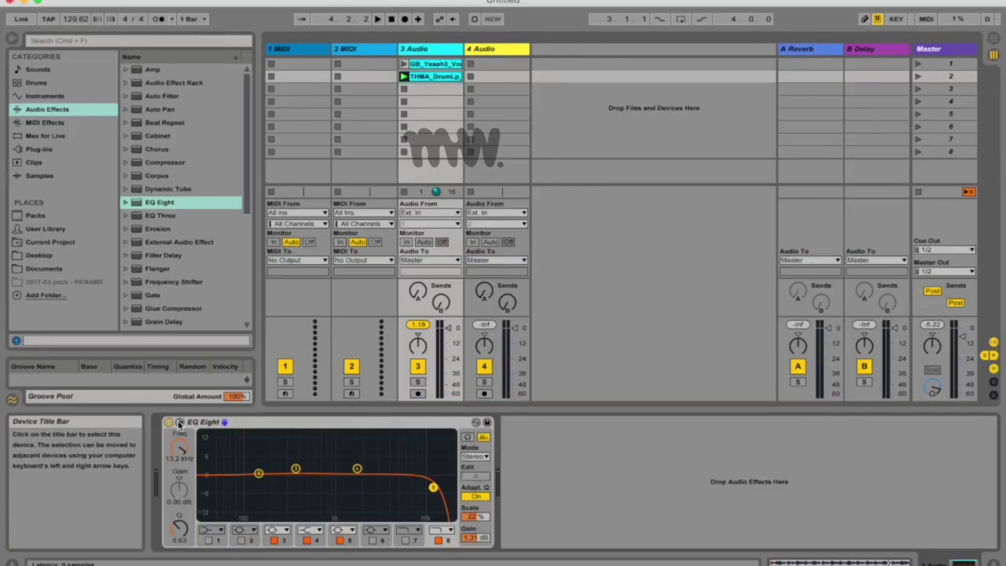
right_click(299, 425)
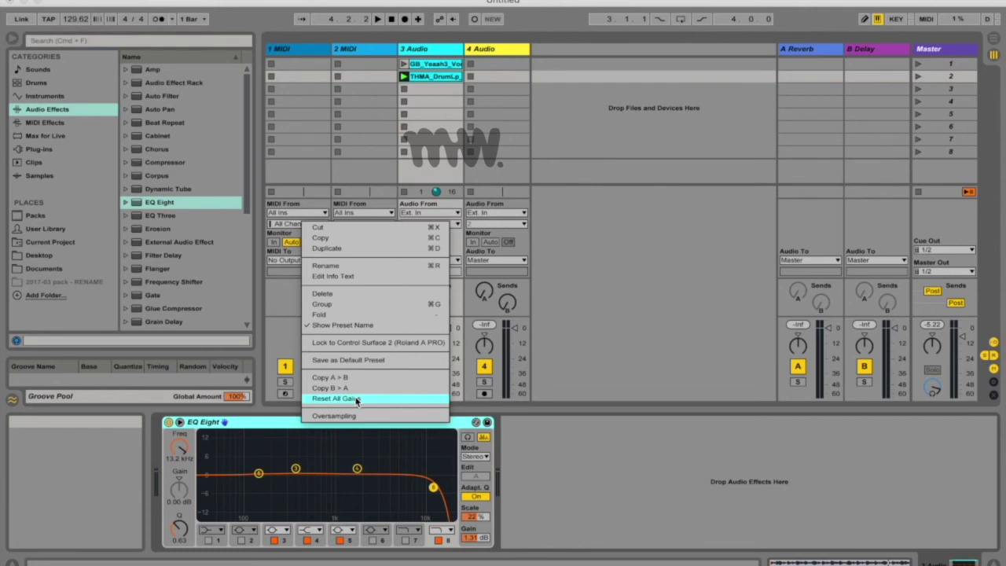
left_click(631, 280)
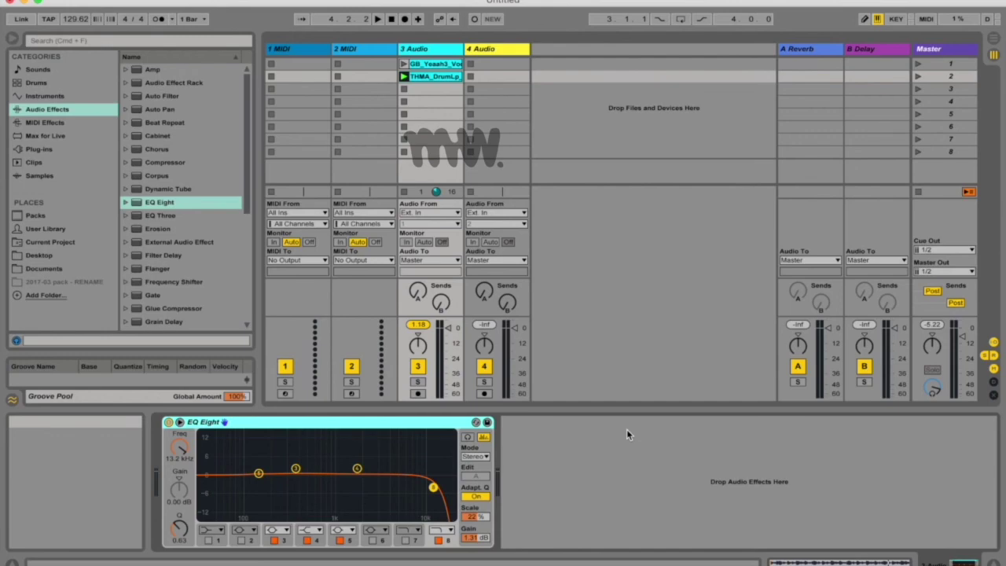
Step: Open and then close the EQ Eight device's context menu
right_click(444, 429)
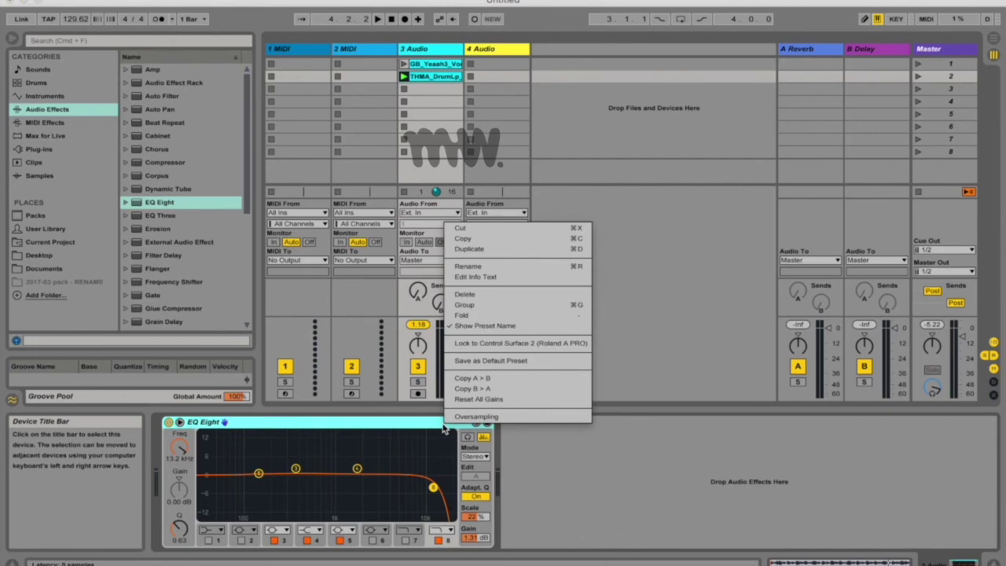
left_click(406, 540)
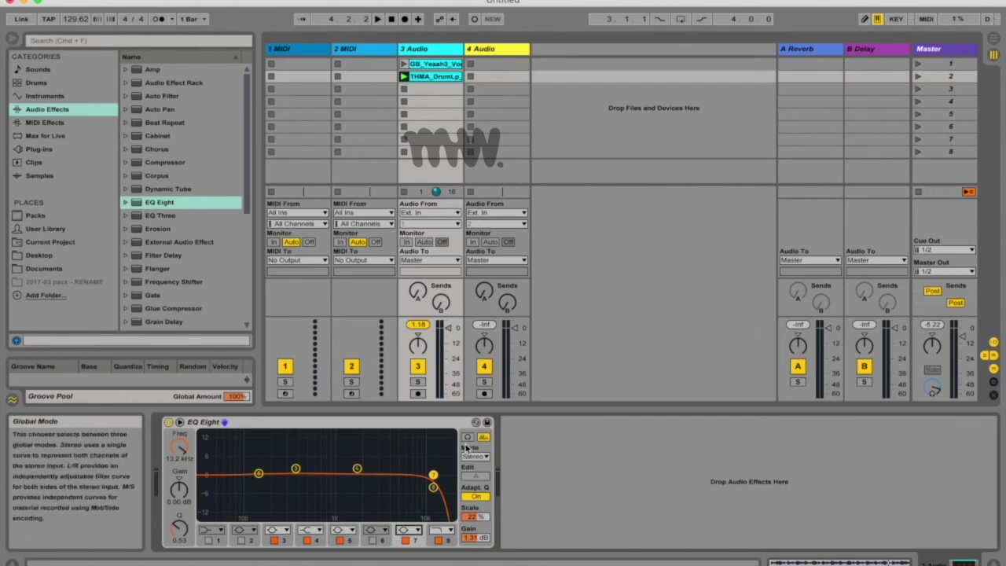
left_click(468, 438)
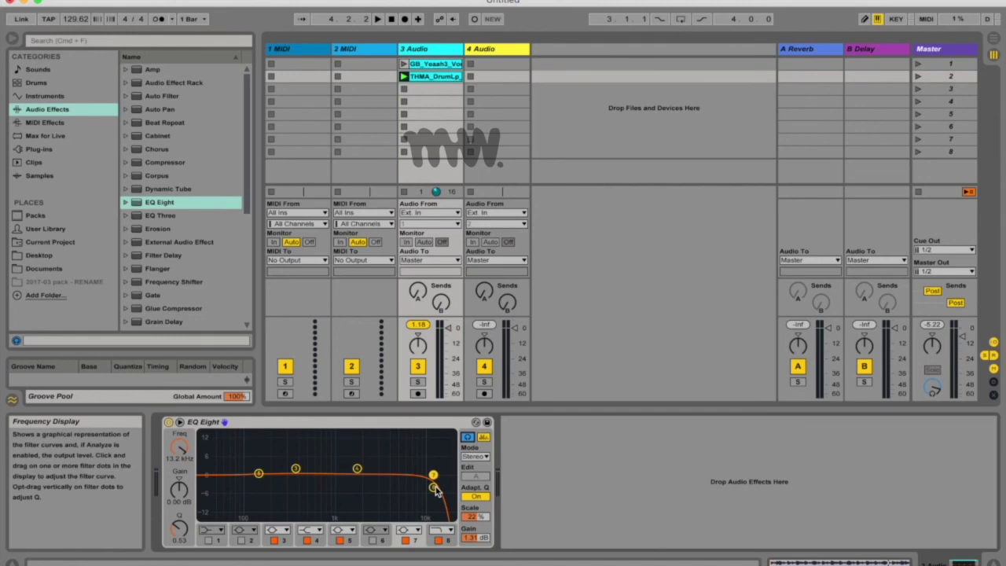
left_click(180, 423)
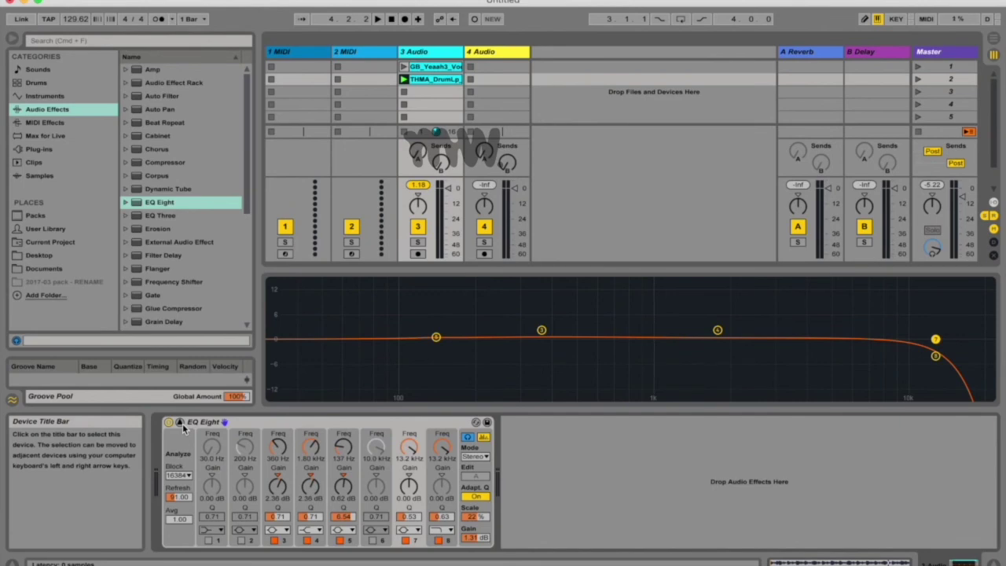
left_click(180, 423)
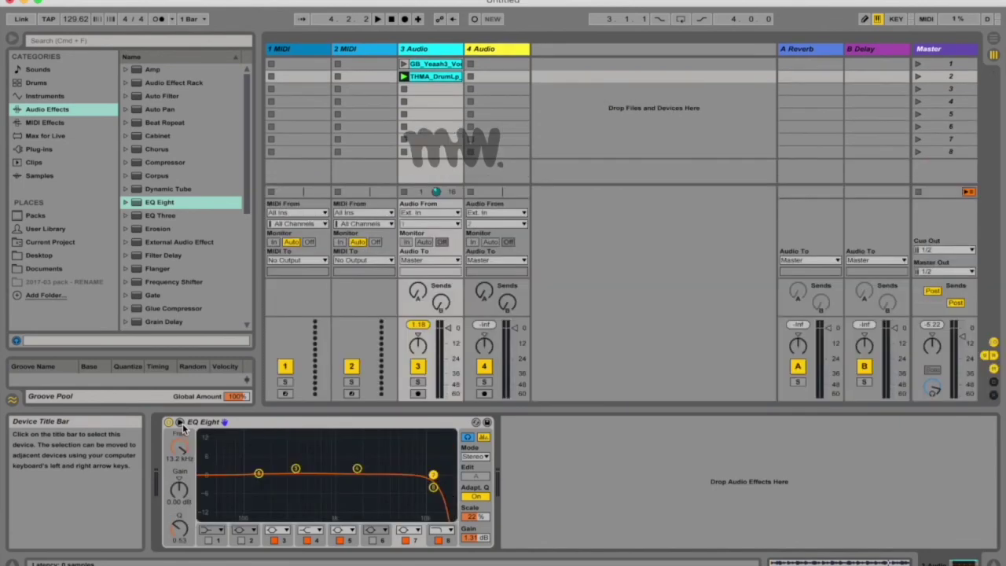